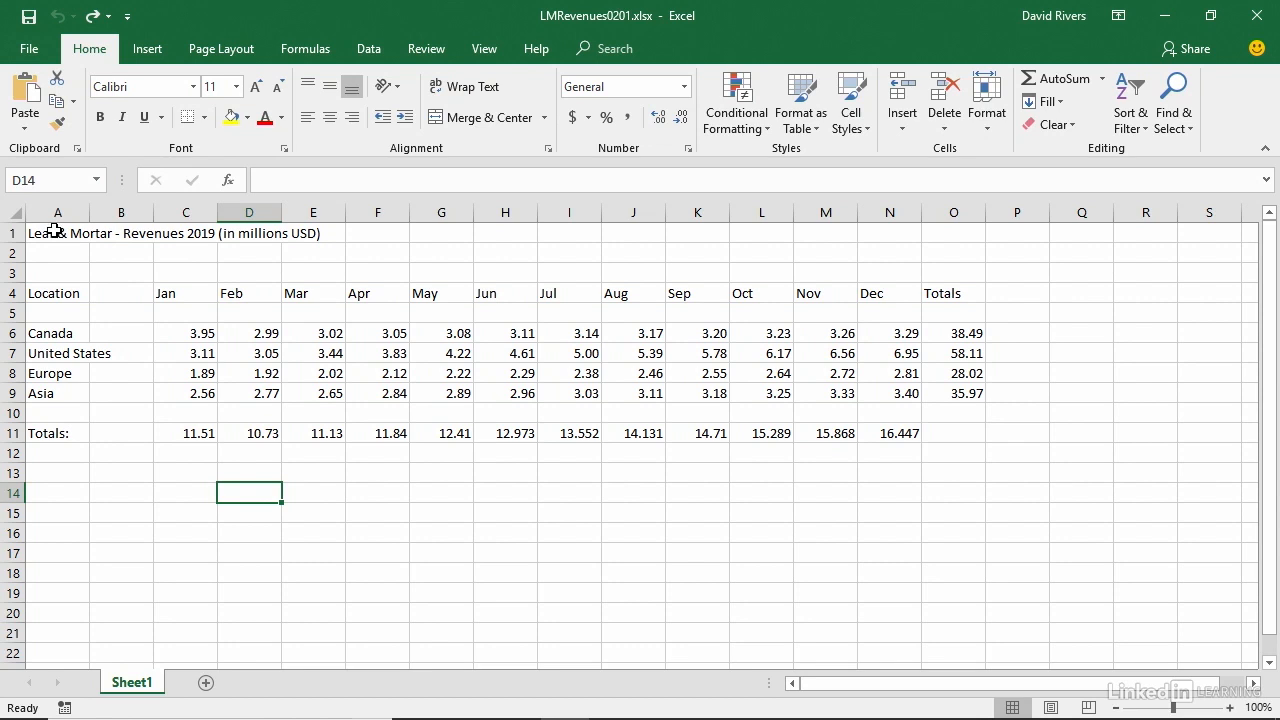
Change the font of the worksheet title in cell A1 to Arial Black.
left_click_drag(54, 231, 305, 238)
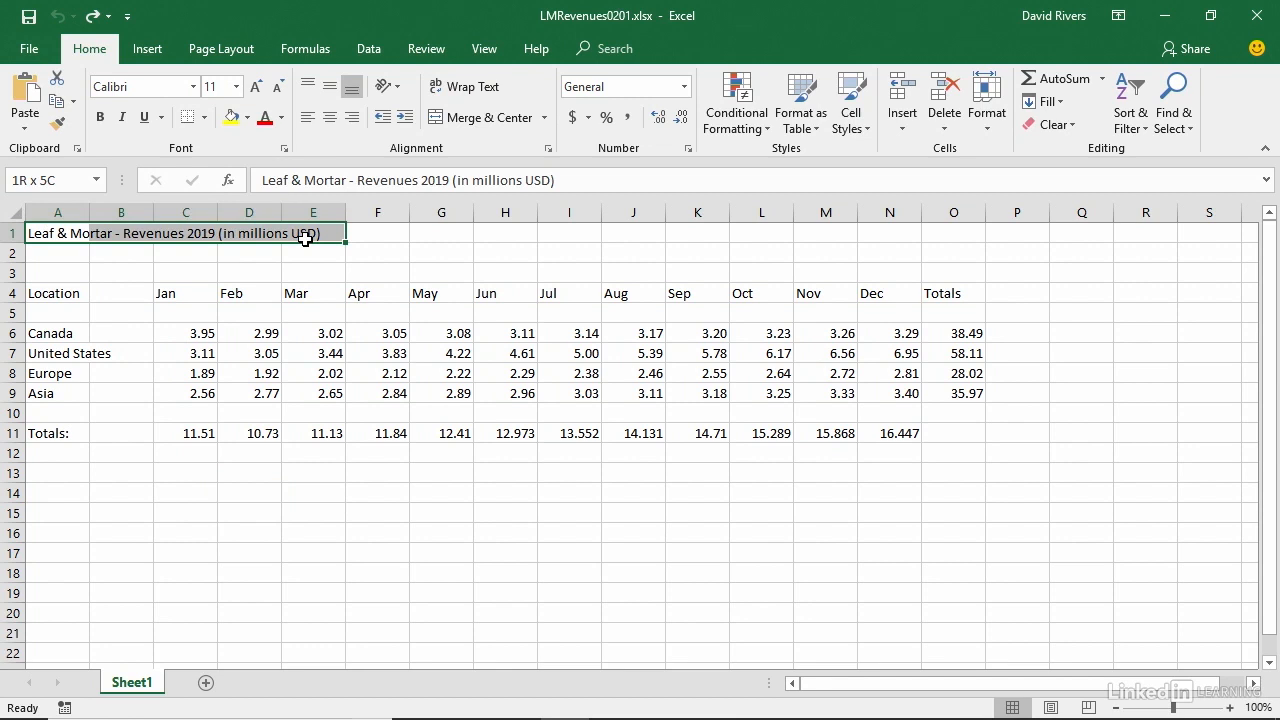
left_click_drag(305, 238, 305, 238)
left_click(48, 237)
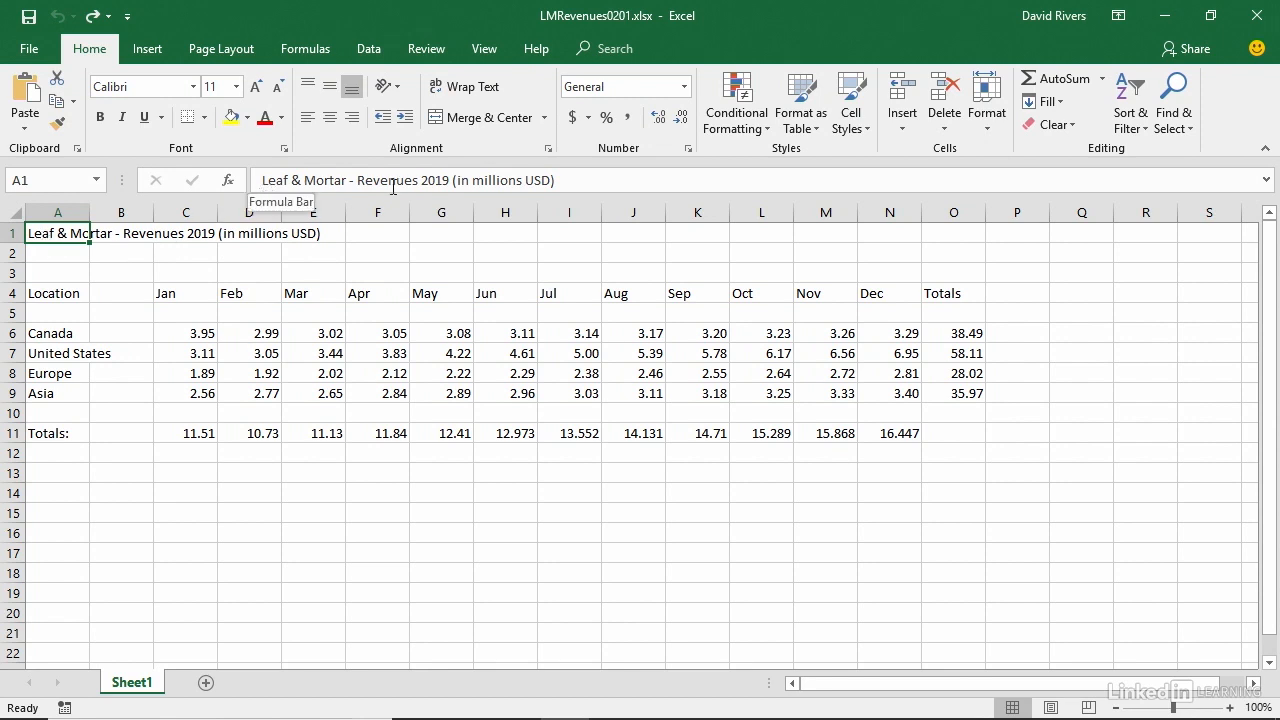
left_click(127, 233)
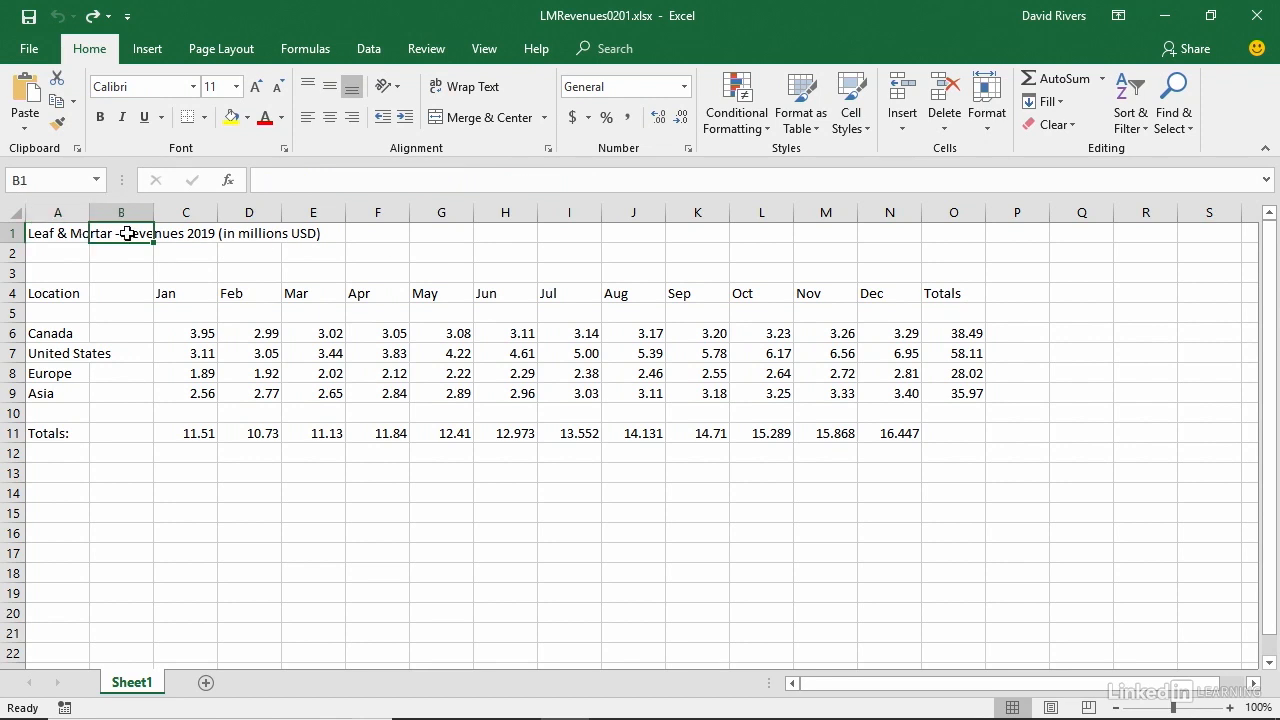
left_click(47, 234)
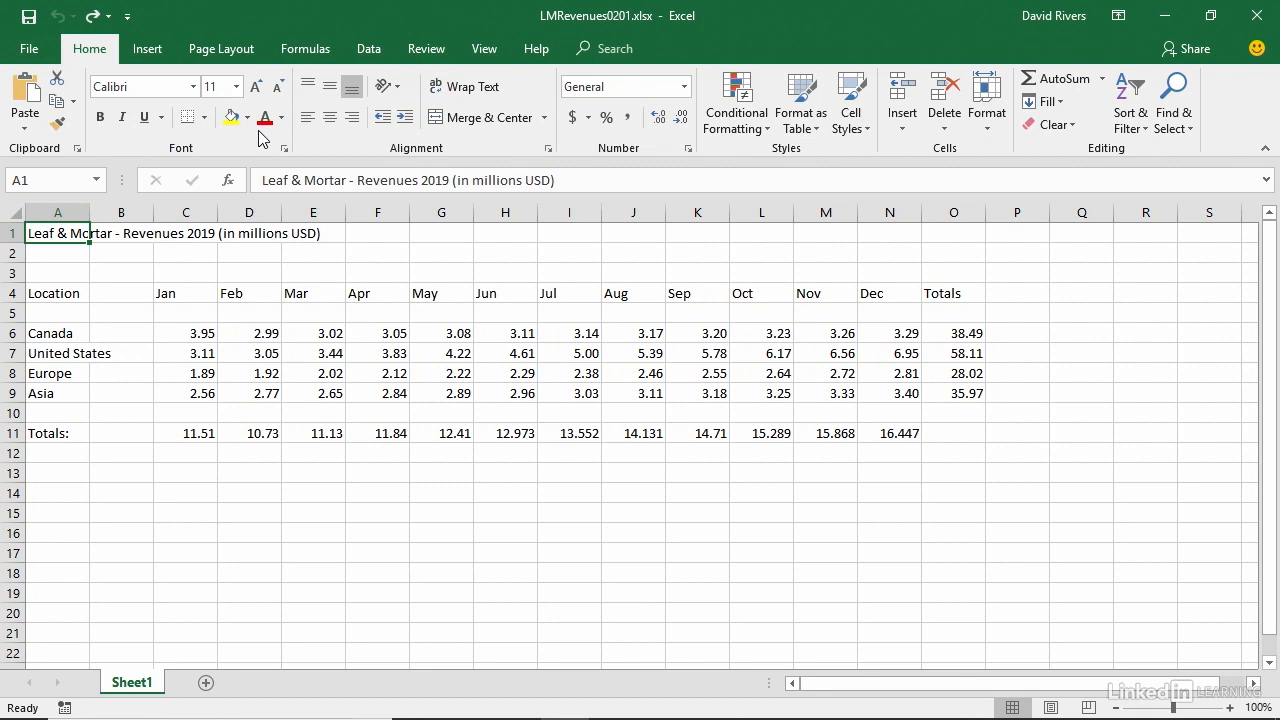
left_click(194, 88)
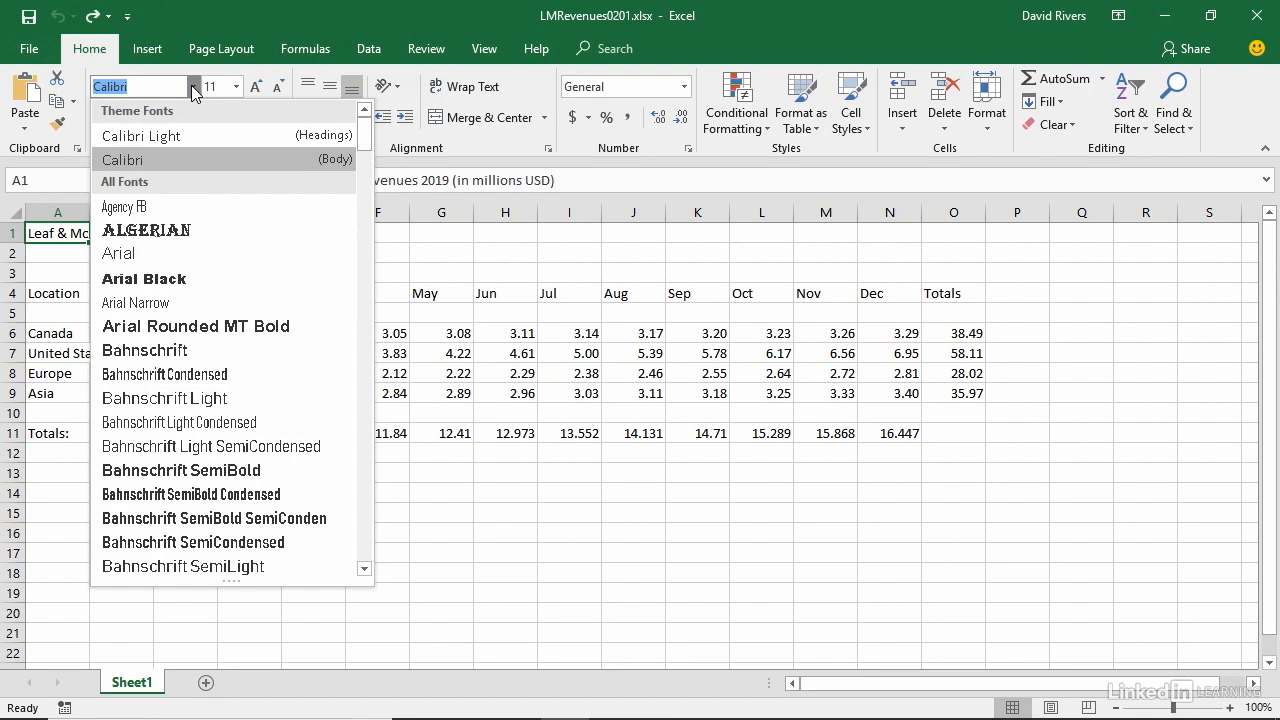
left_click_drag(362, 134, 365, 194)
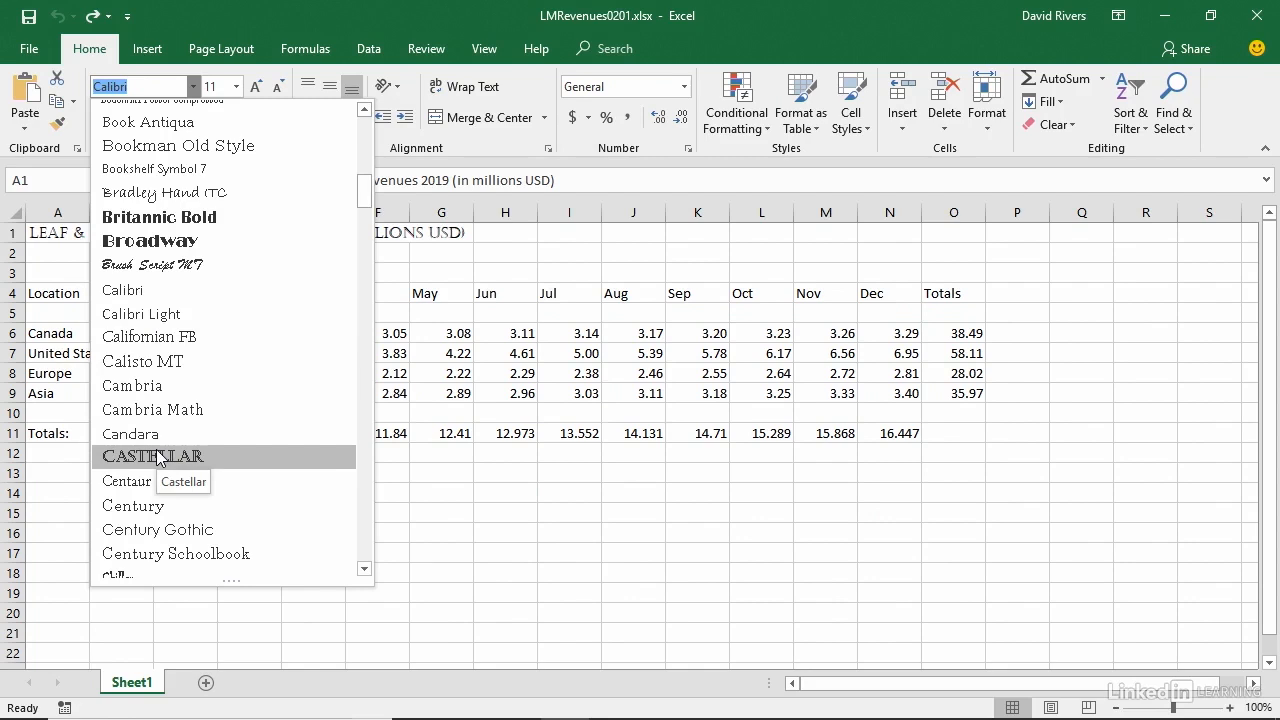
left_click_drag(366, 196, 364, 135)
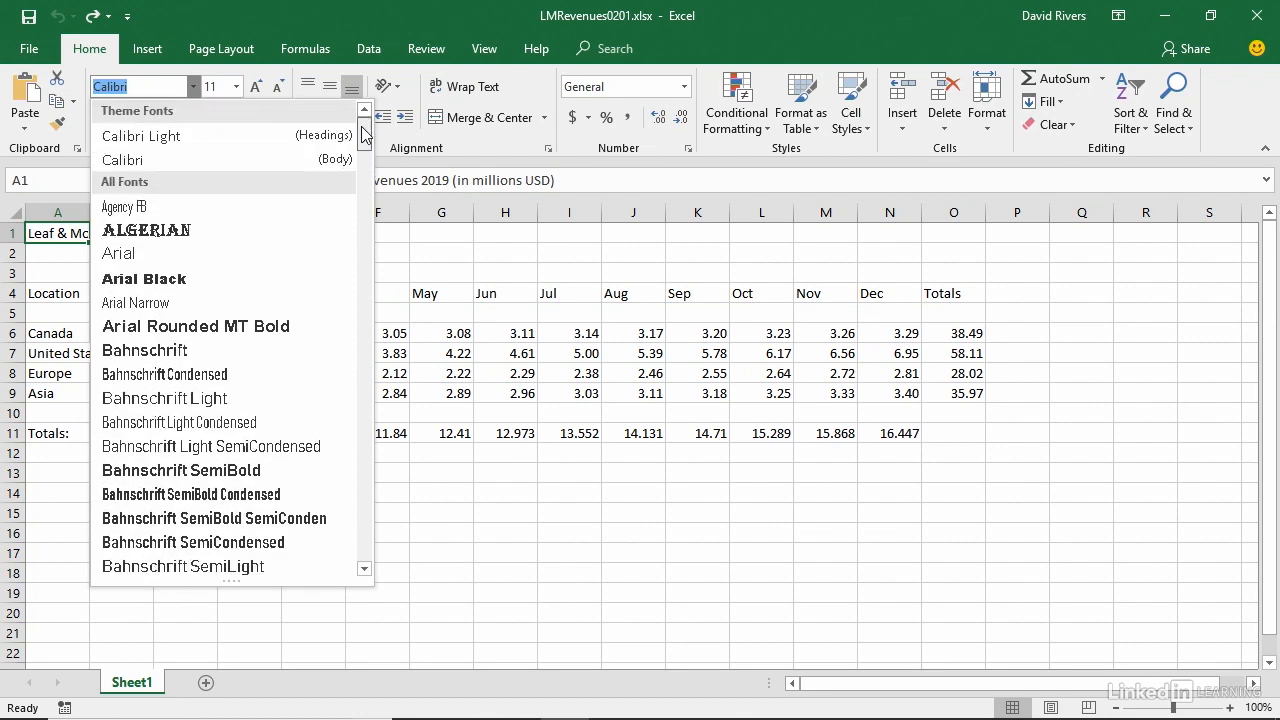
left_click(132, 284)
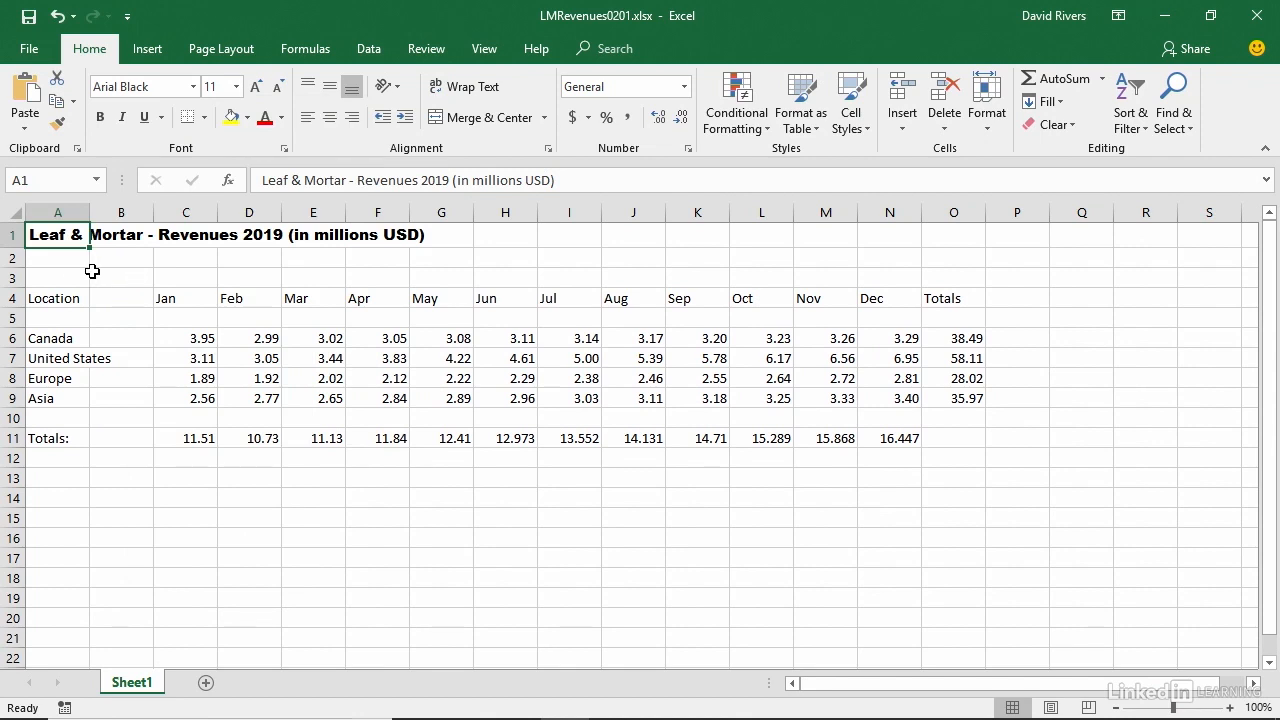
Set the title's font size to 16 and its font colour to Green, Accent 6, Darker 50%.
left_click(237, 88)
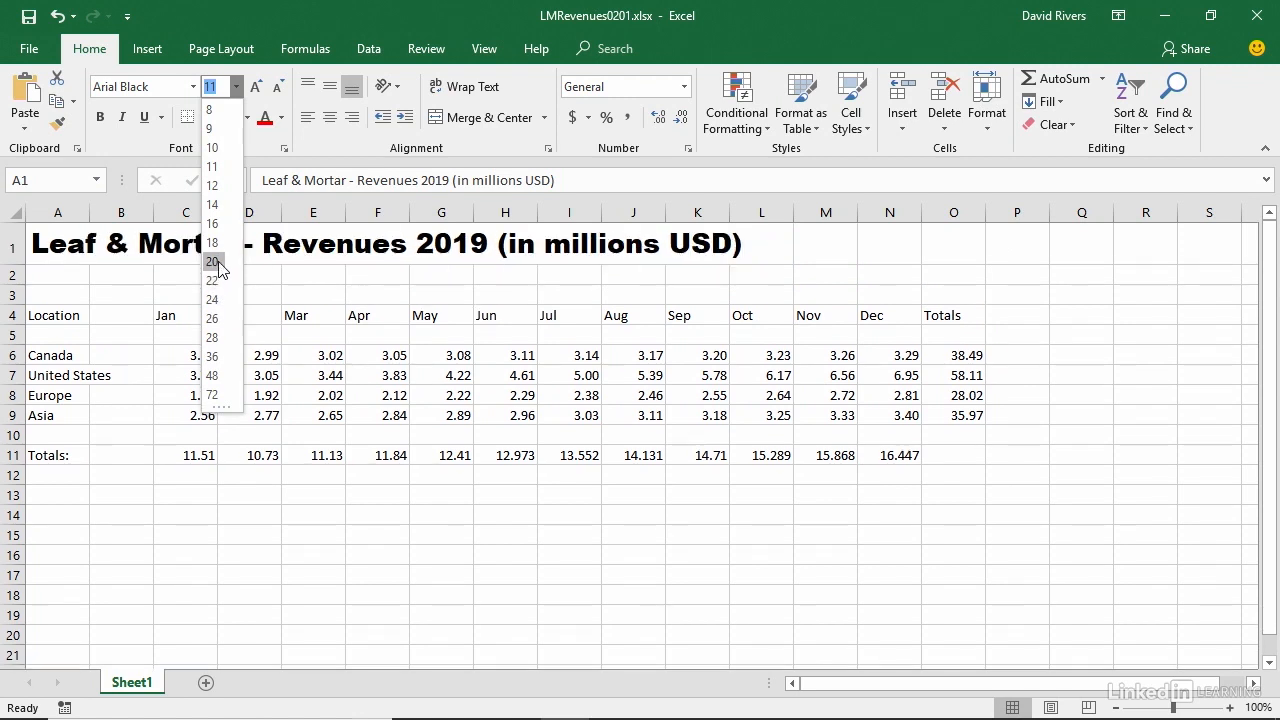
left_click(214, 186)
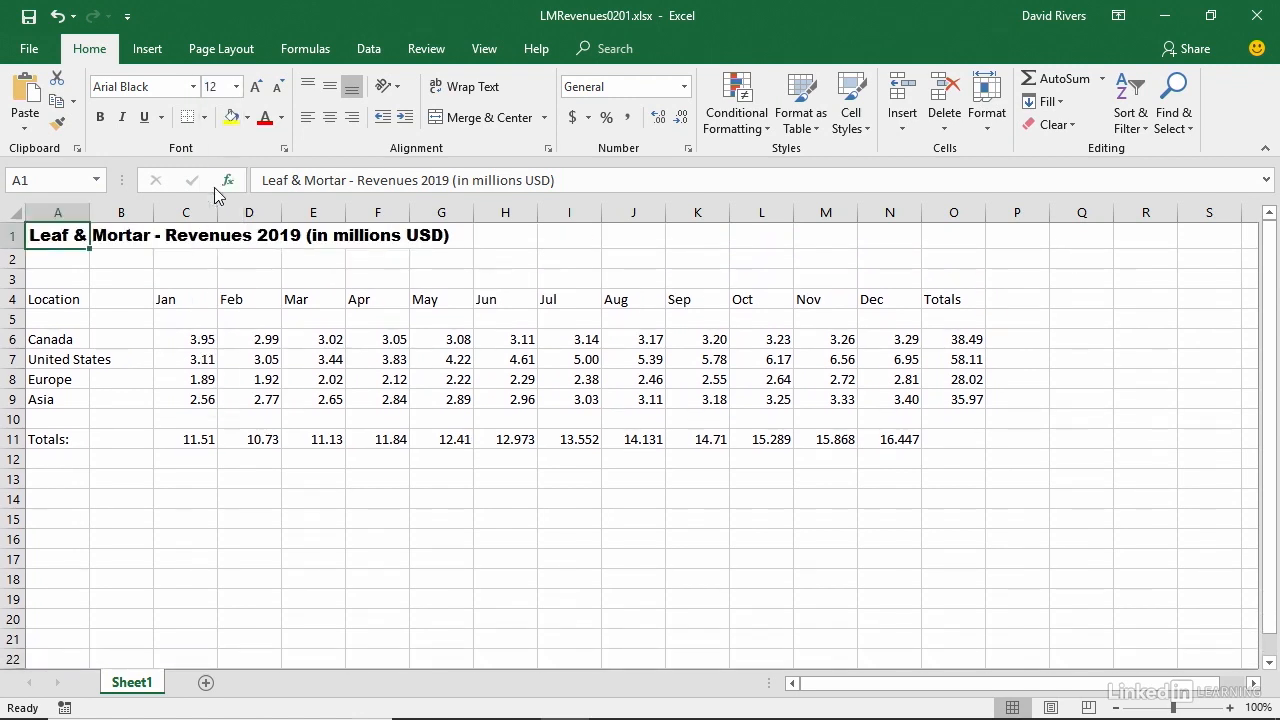
left_click(256, 88)
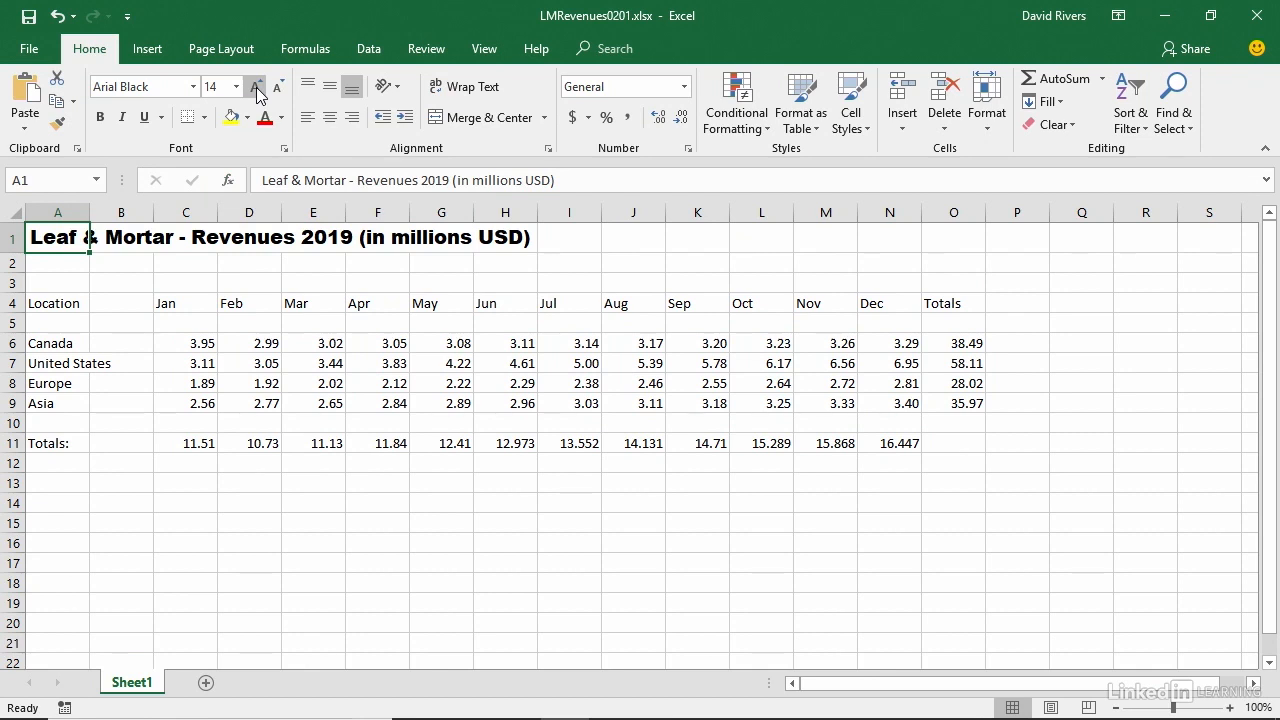
left_click(257, 90)
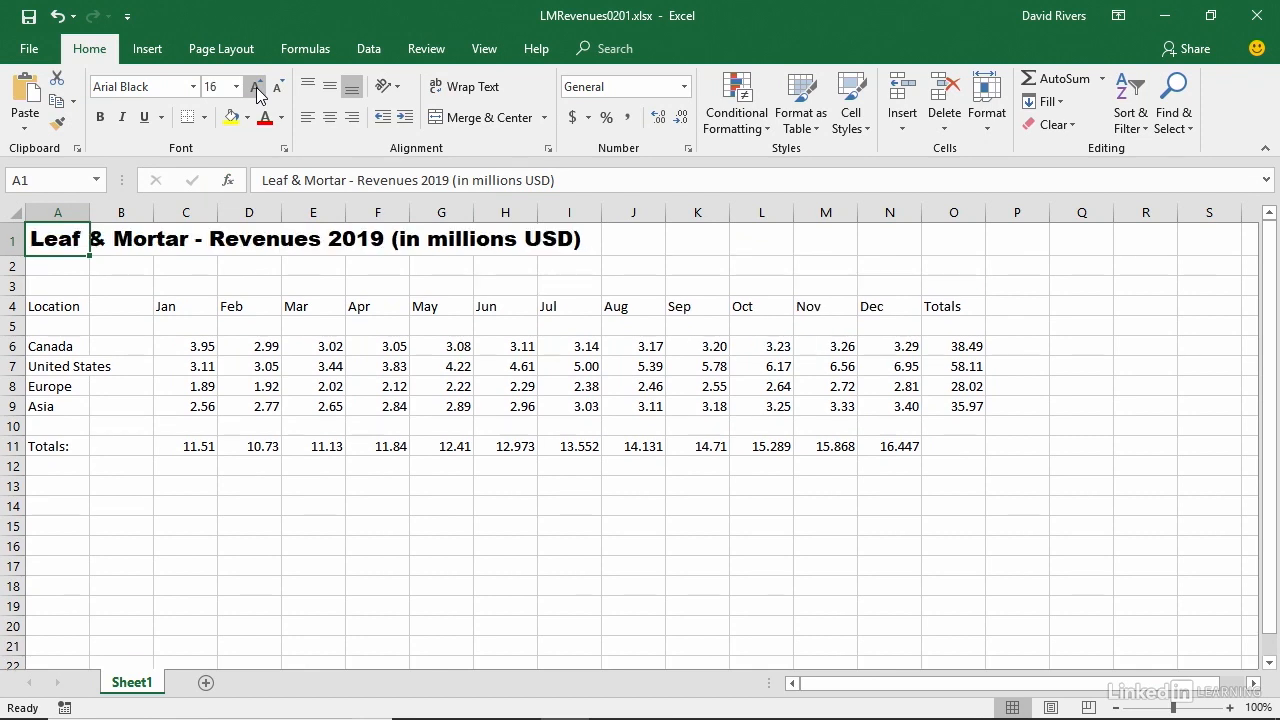
left_click(257, 90)
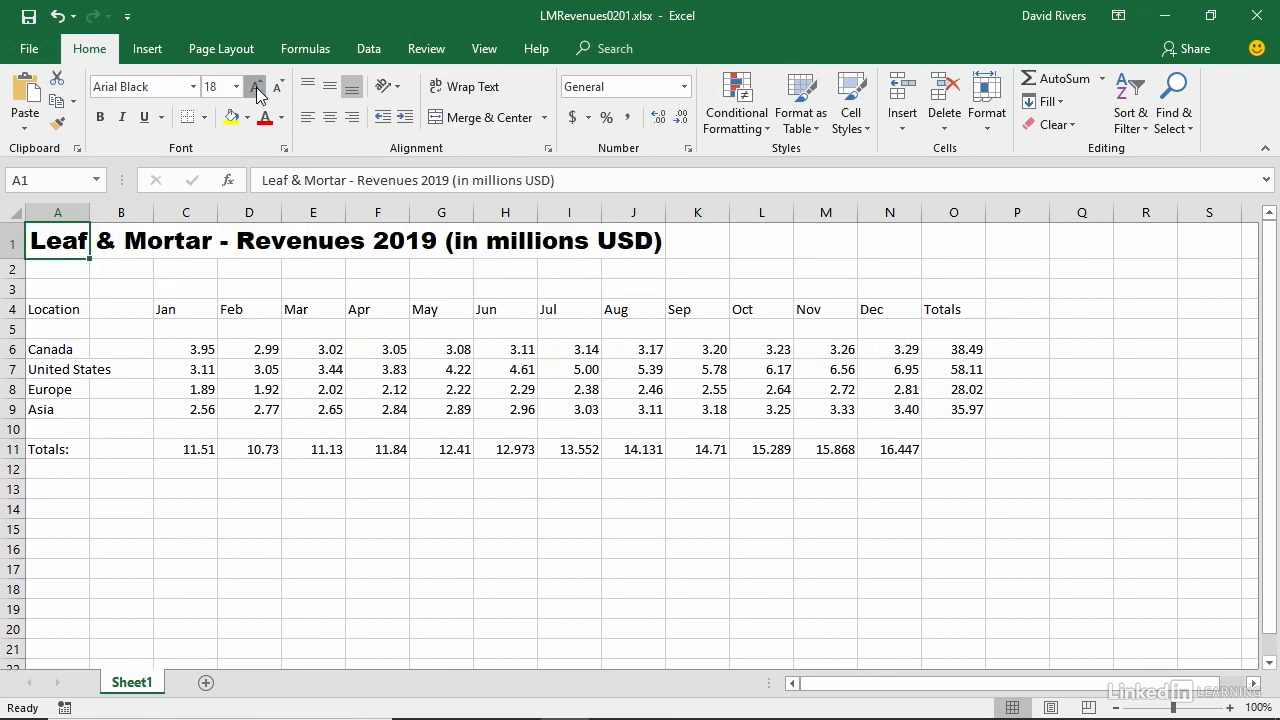
left_click(257, 90)
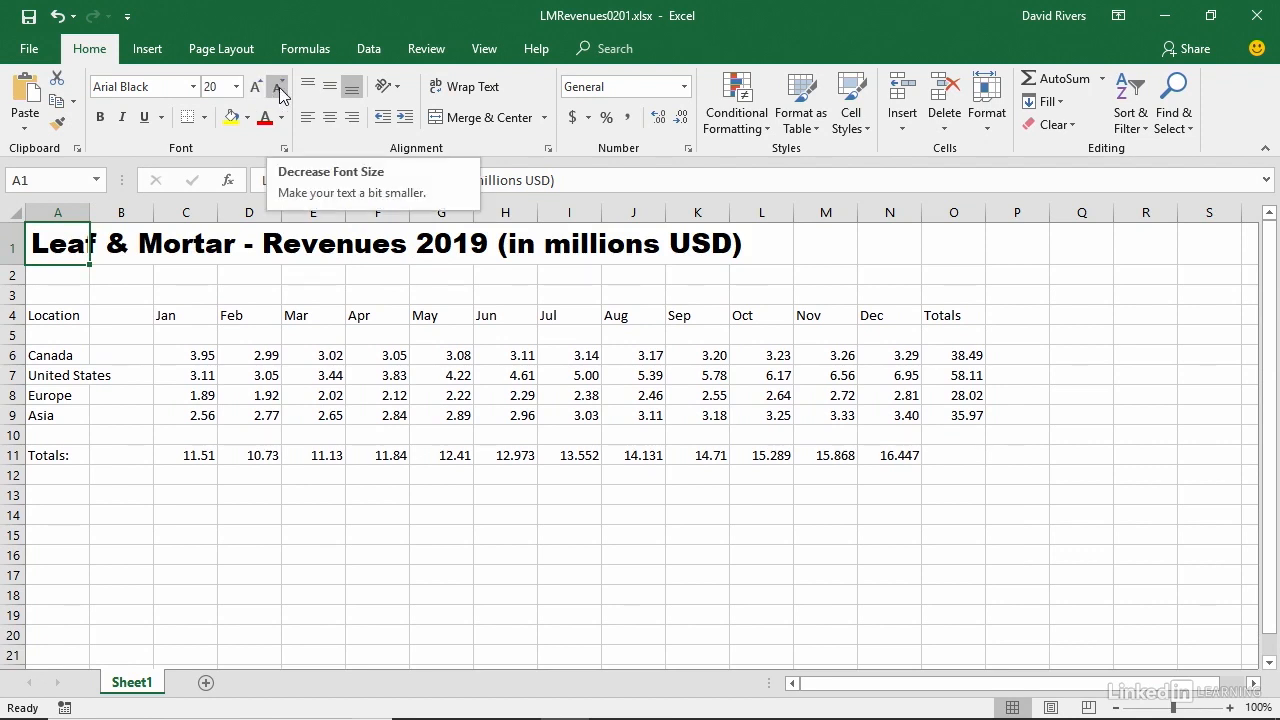
left_click(279, 87)
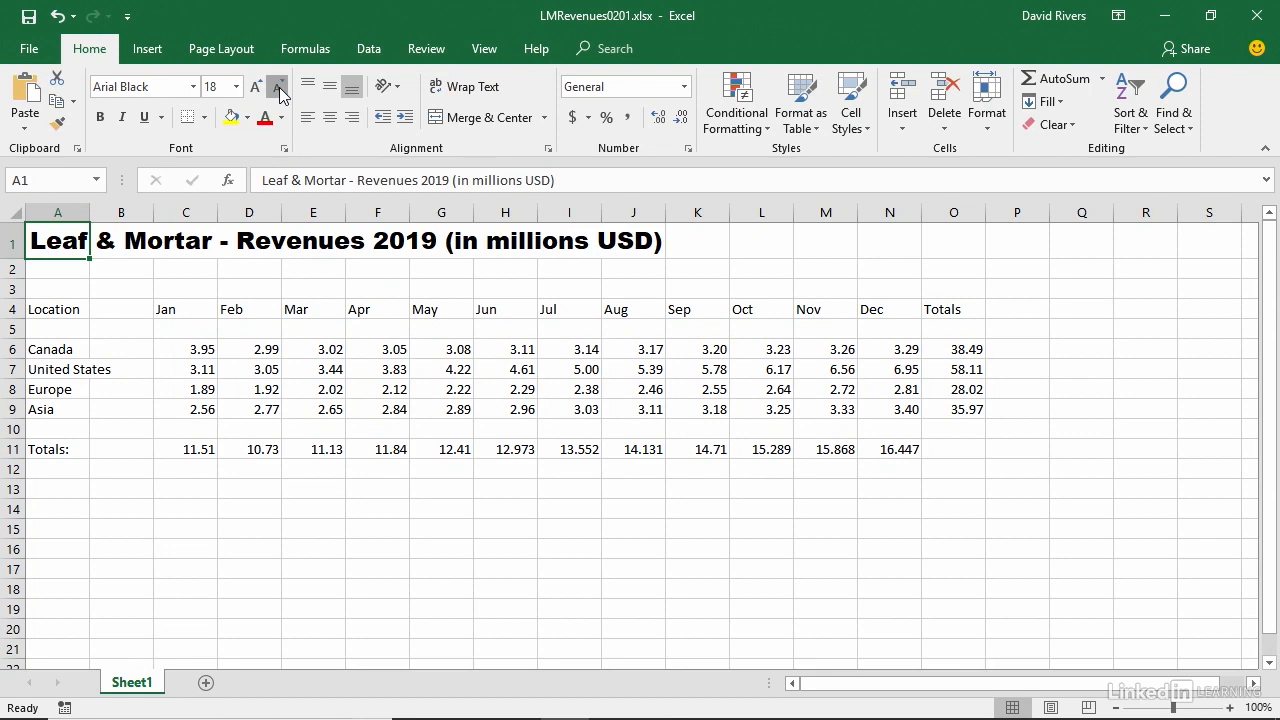
left_click(279, 87)
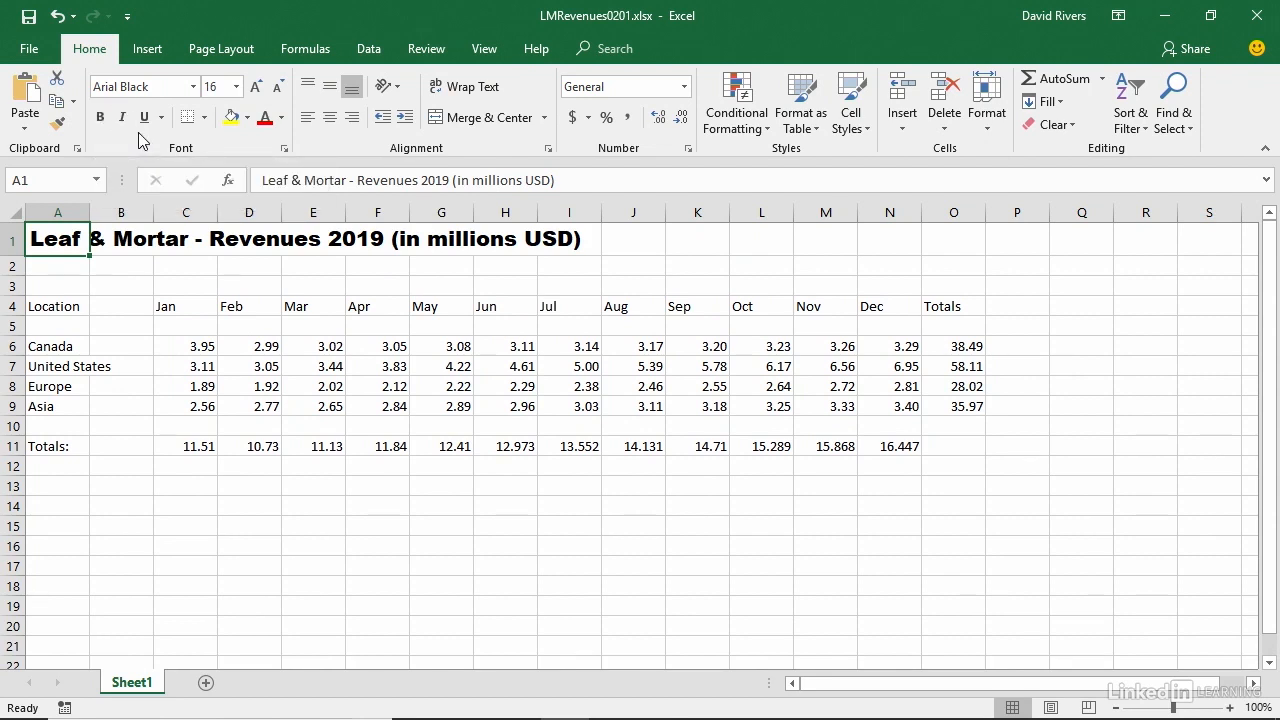
left_click(284, 118)
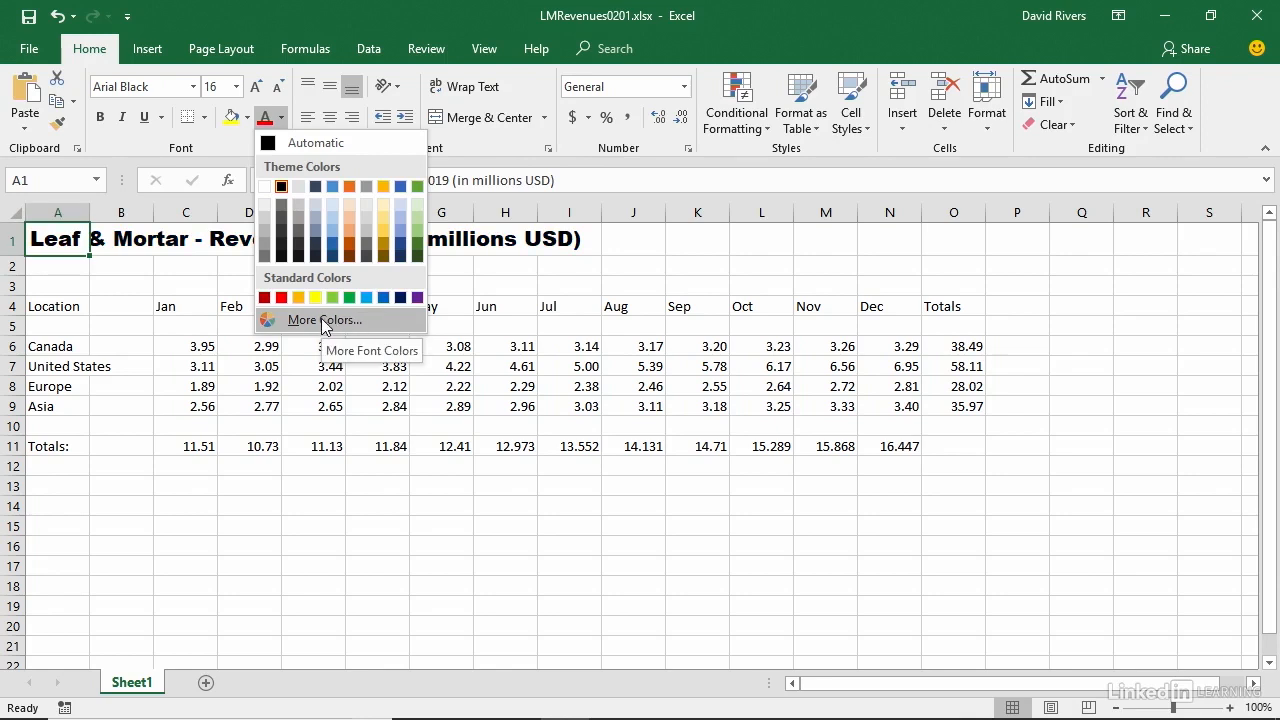
left_click(415, 255)
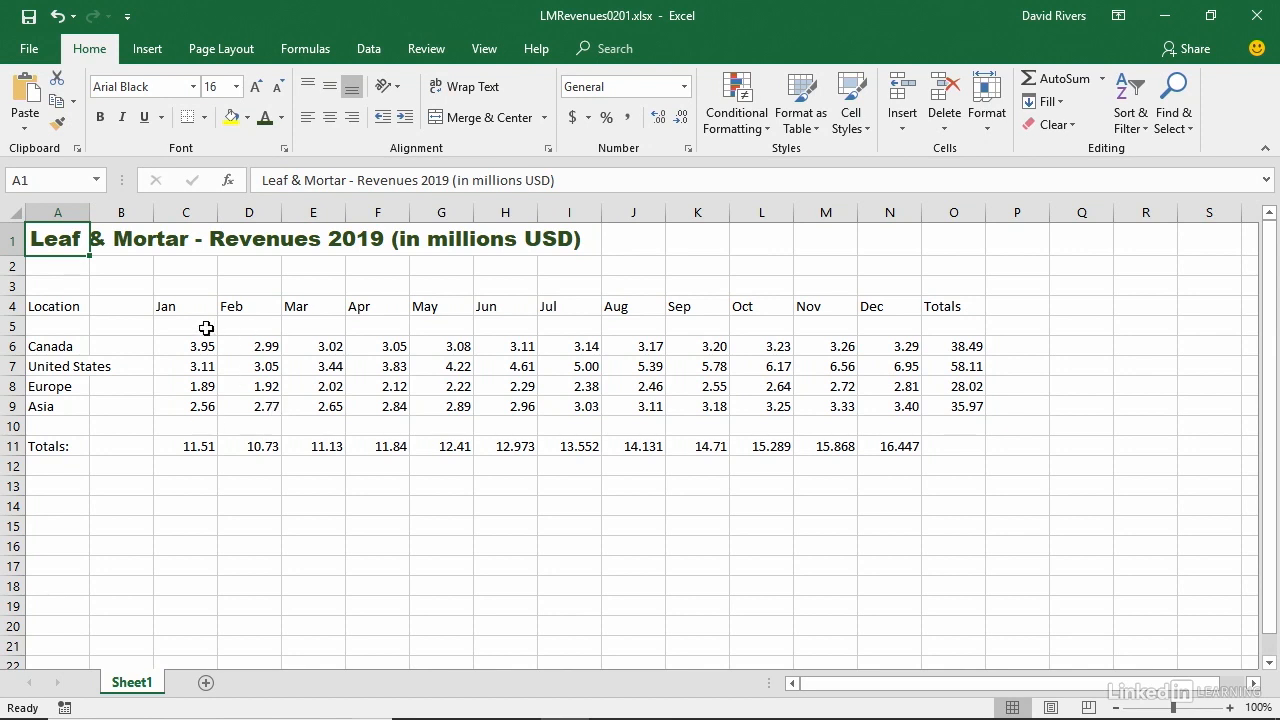
Make the whole header row 4 bold and set its font size to 12.
left_click_drag(177, 304, 920, 314)
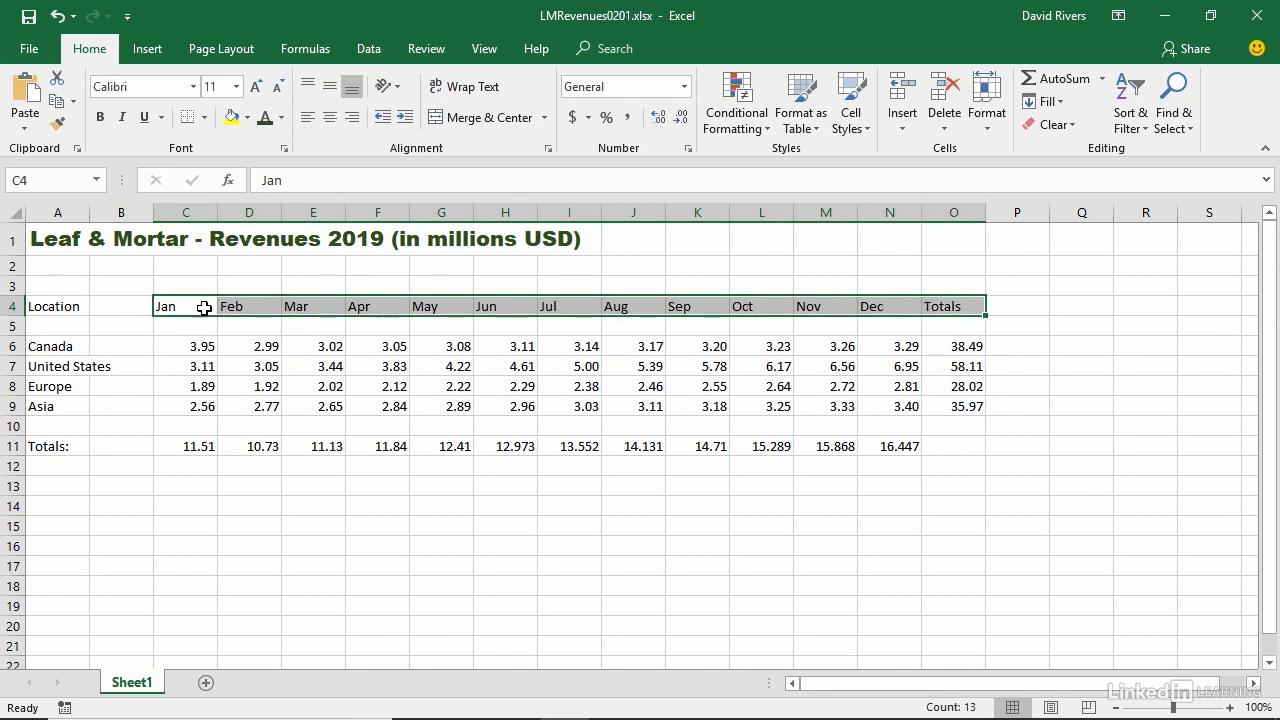
left_click(127, 340)
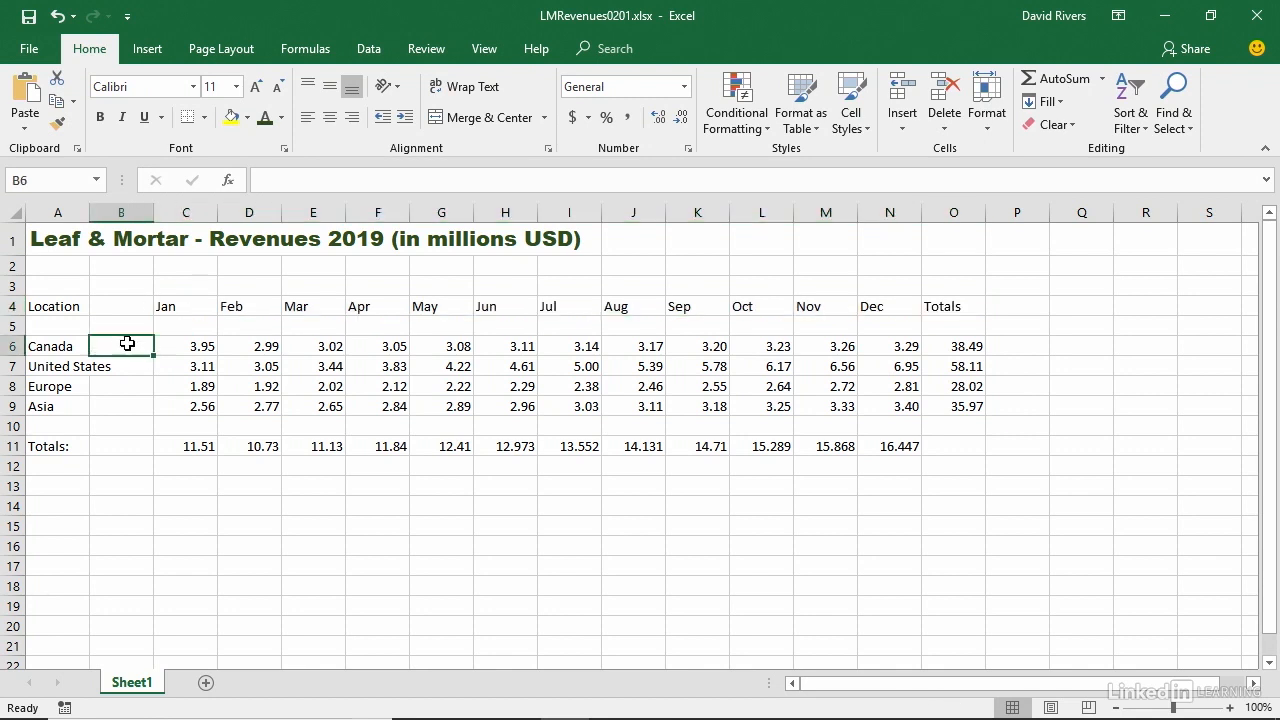
left_click(10, 305)
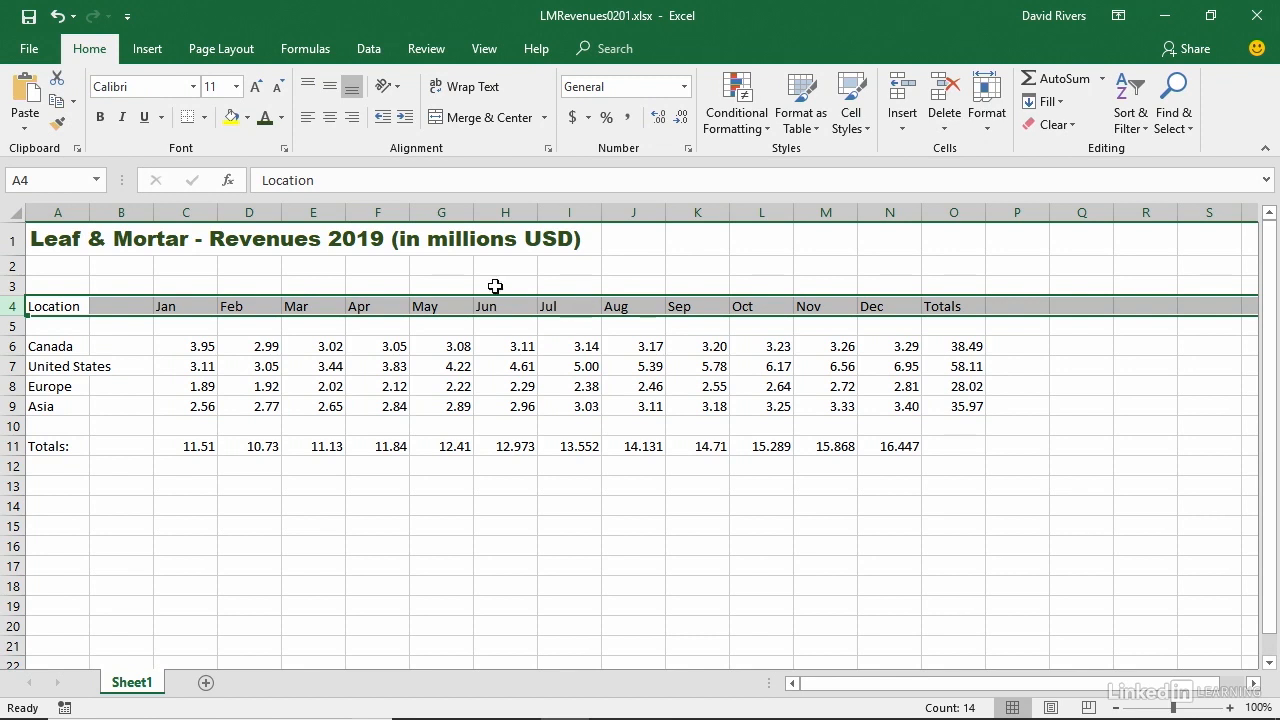
left_click(104, 121)
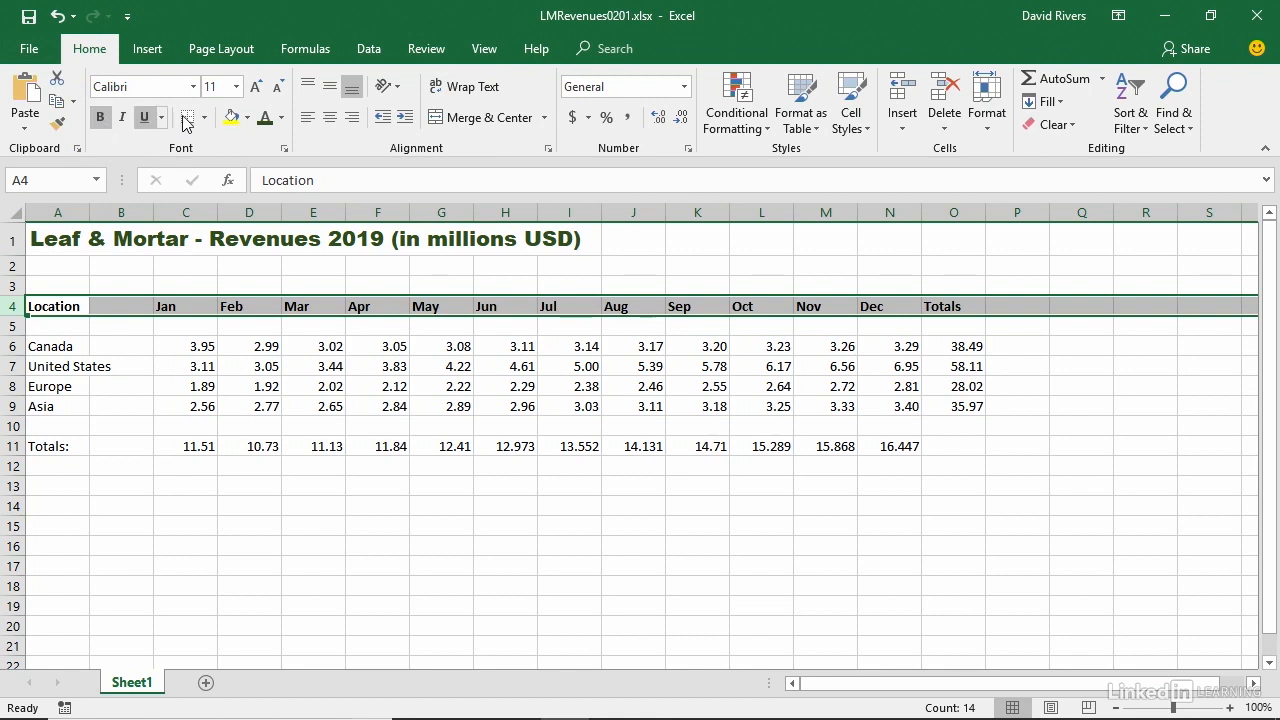
left_click(256, 88)
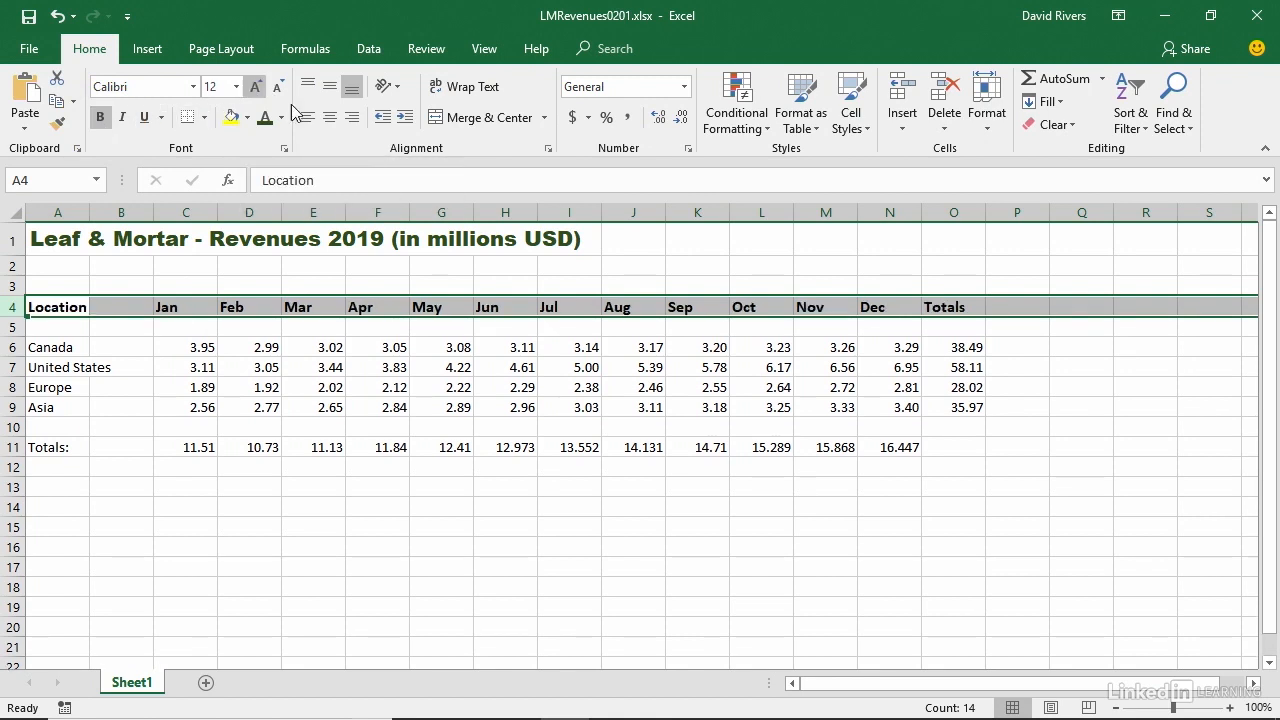
Try entering a first name in the empty cell R4 to test the row formatting, and erase it.
left_click(1141, 302)
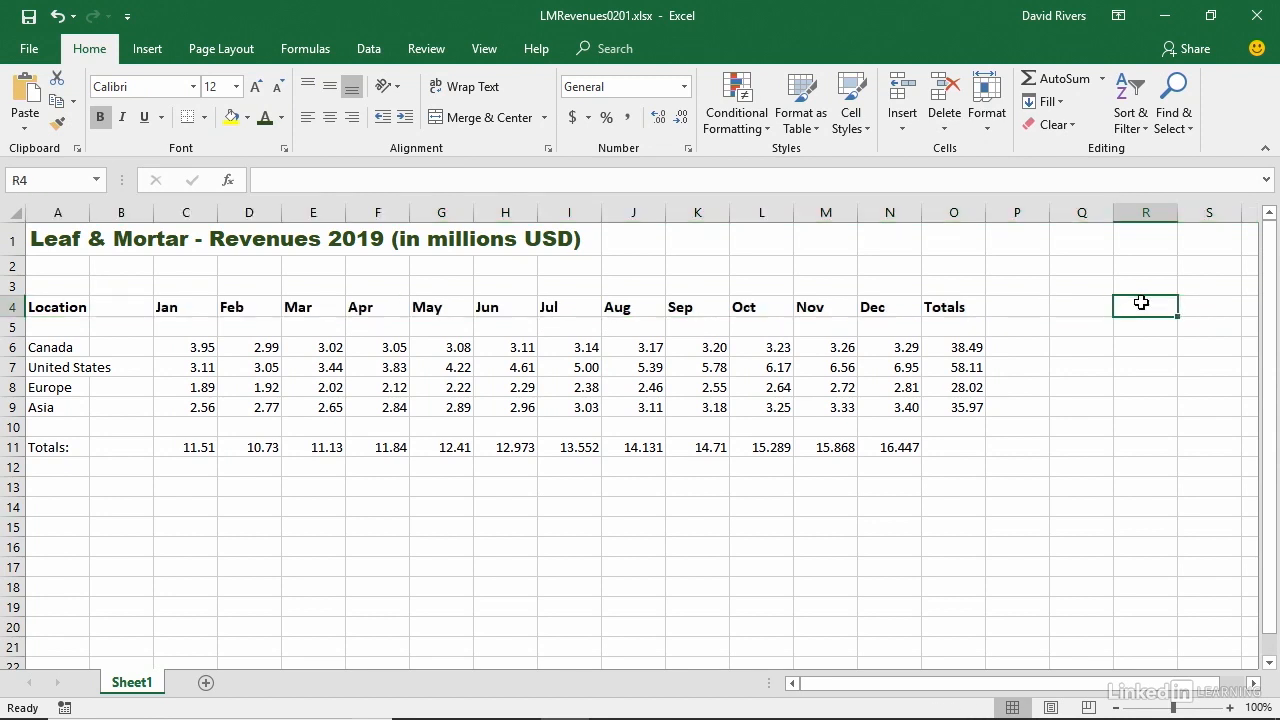
type("David")
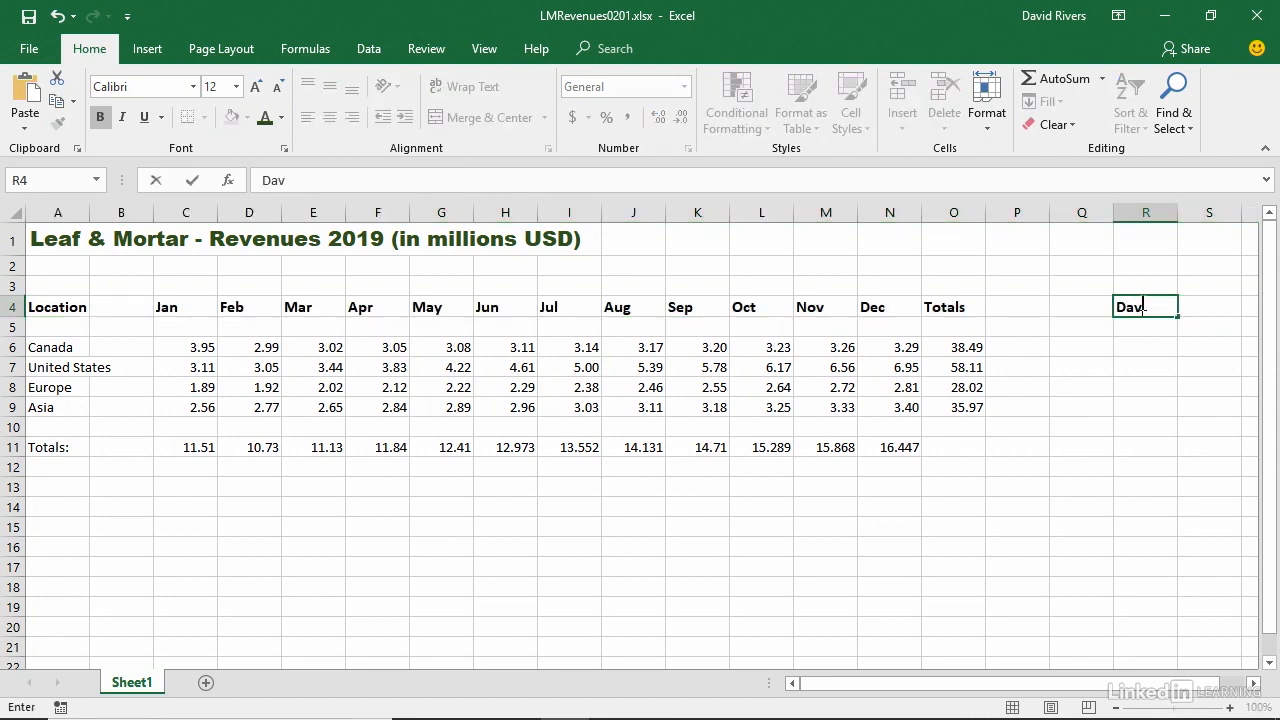
key("BackSpace")
key("BackSpace")
key("BackSpace")
key("BackSpace")
key("BackSpace")
left_click(1030, 374)
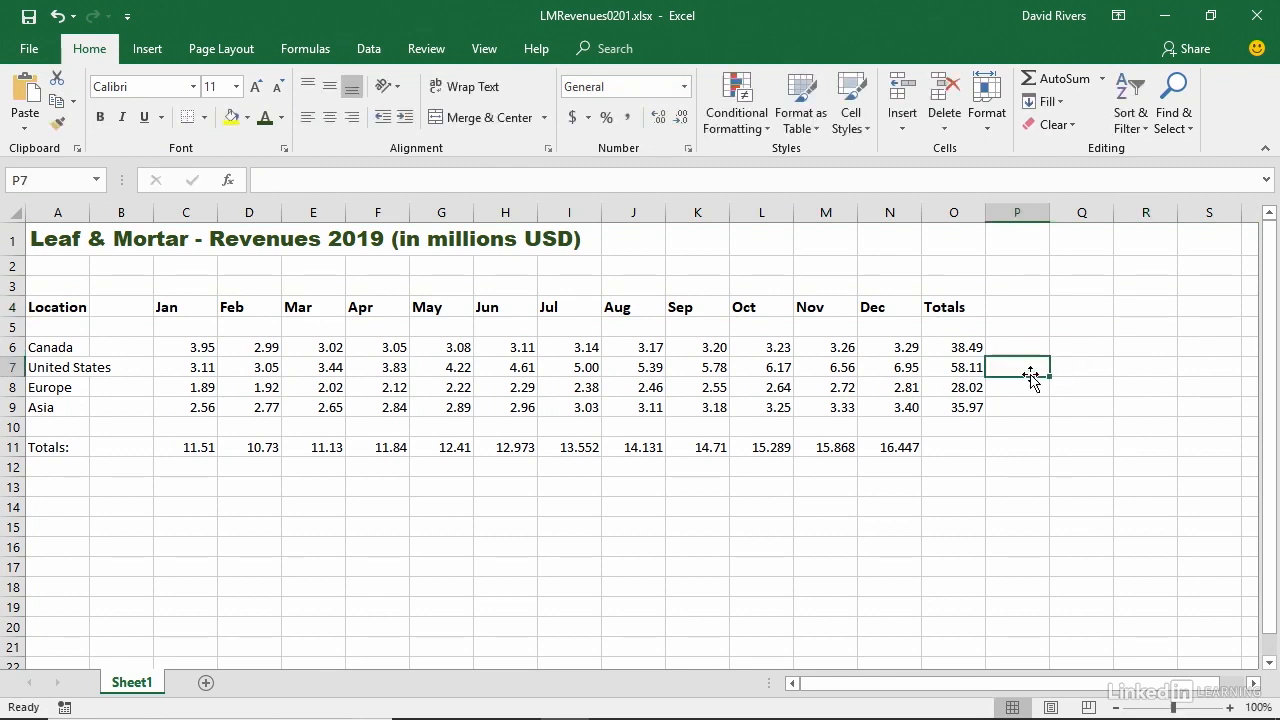
left_click(971, 211)
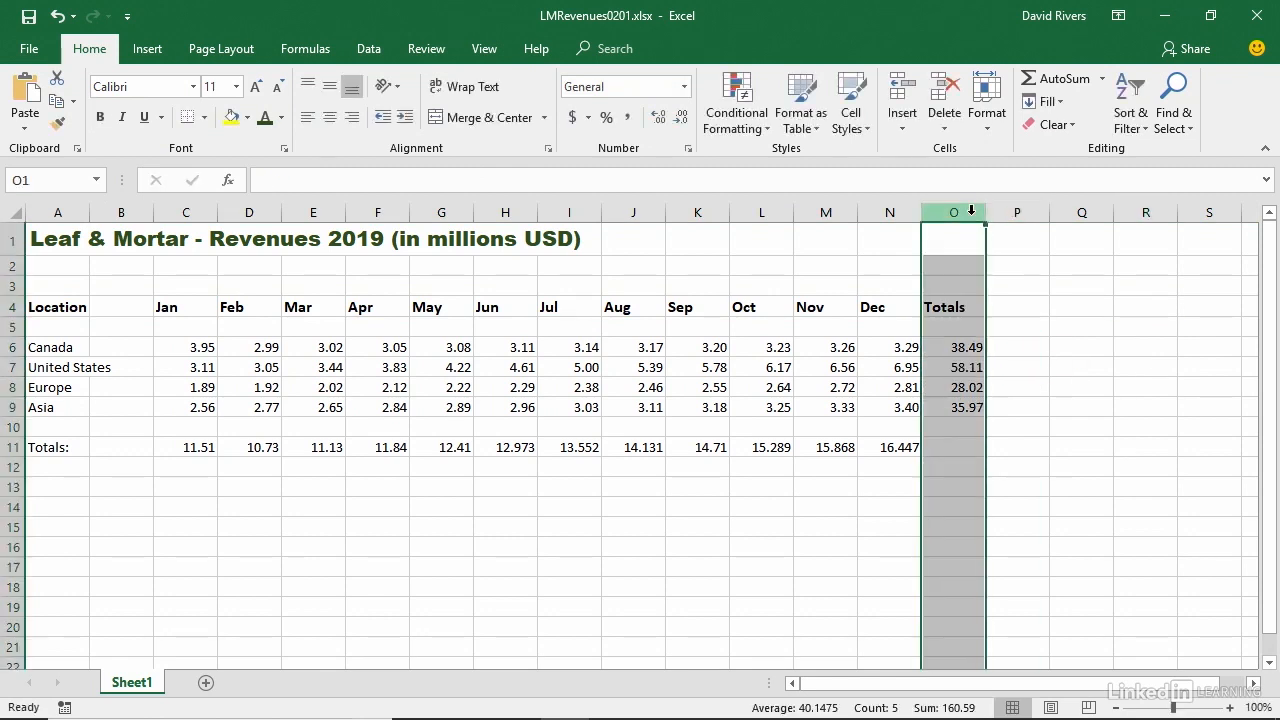
left_click(69, 211)
left_click_drag(69, 210, 310, 208)
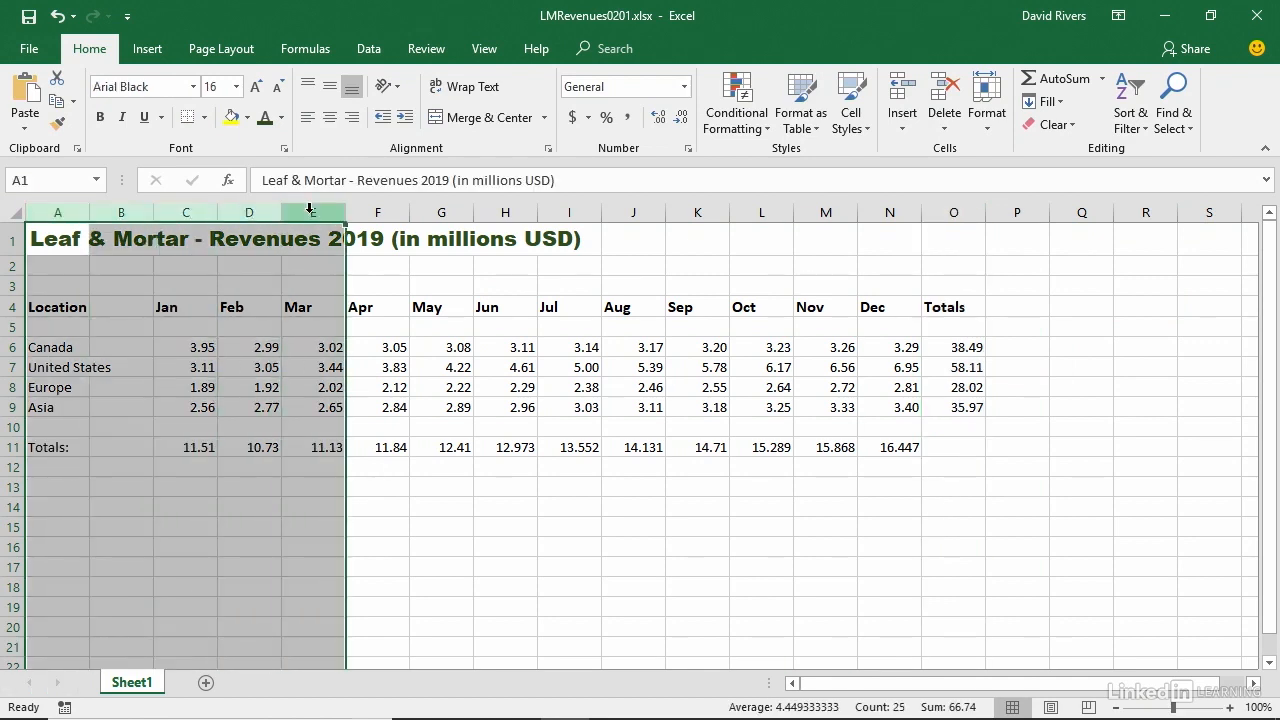
left_click(556, 489)
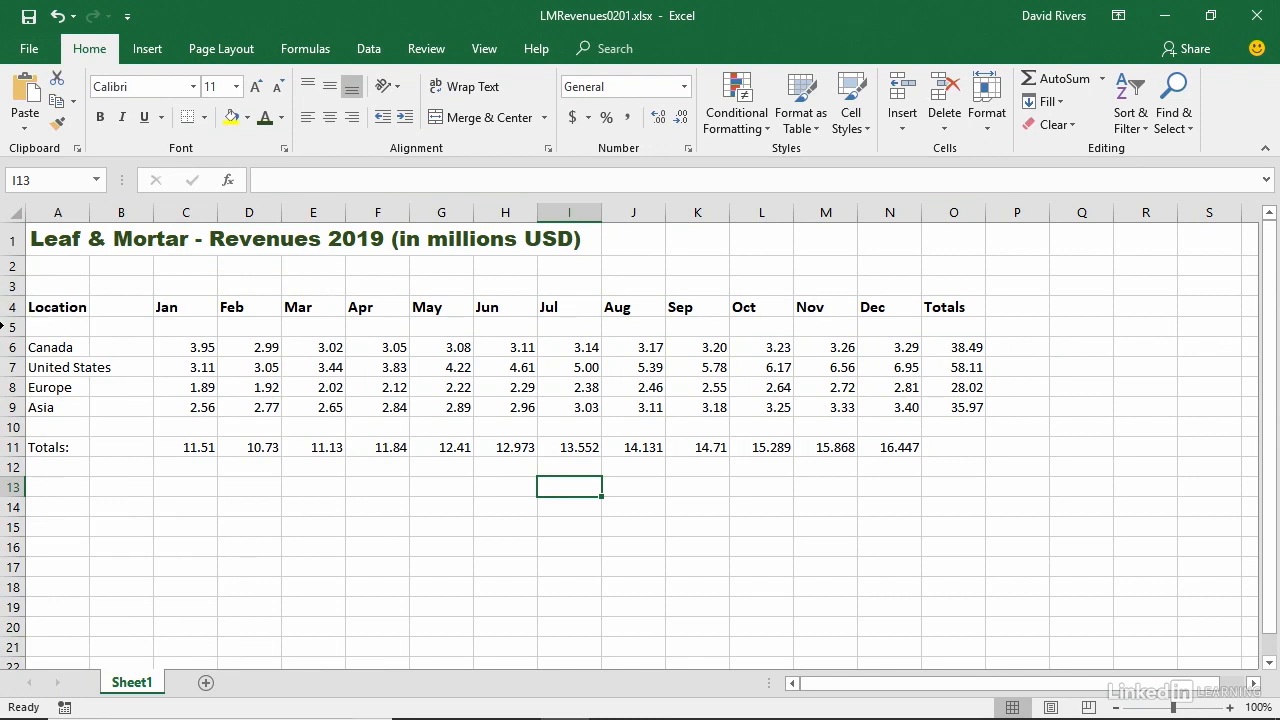
left_click_drag(17, 349, 15, 447)
left_click(370, 539)
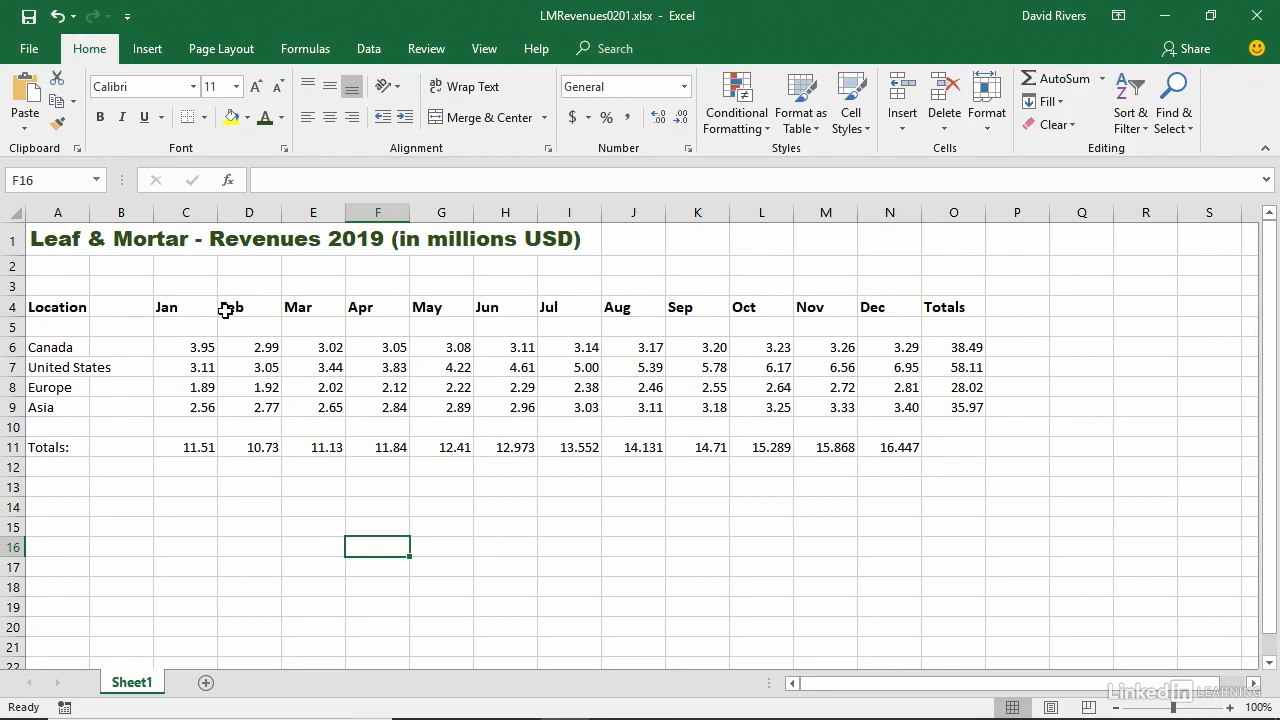
Make the row labels in A6:A11, from Canada to Totals, bold at font size 12.
left_click_drag(61, 348, 60, 441)
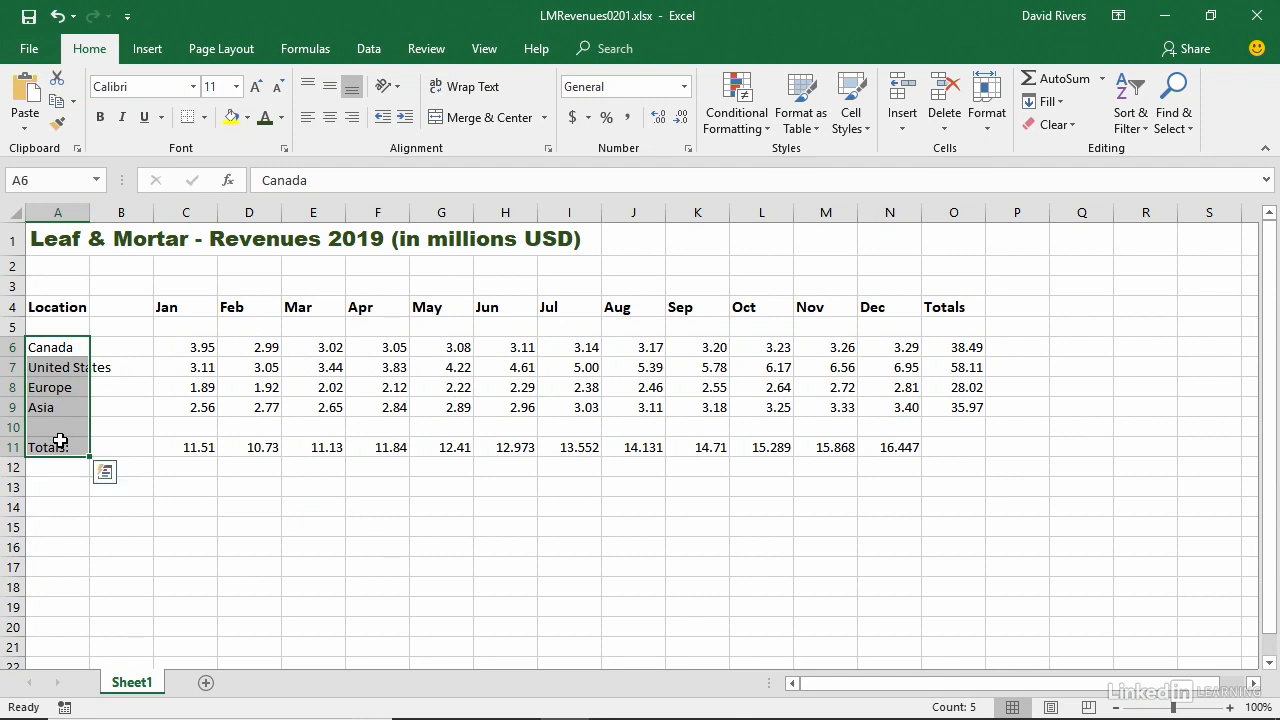
left_click(100, 117)
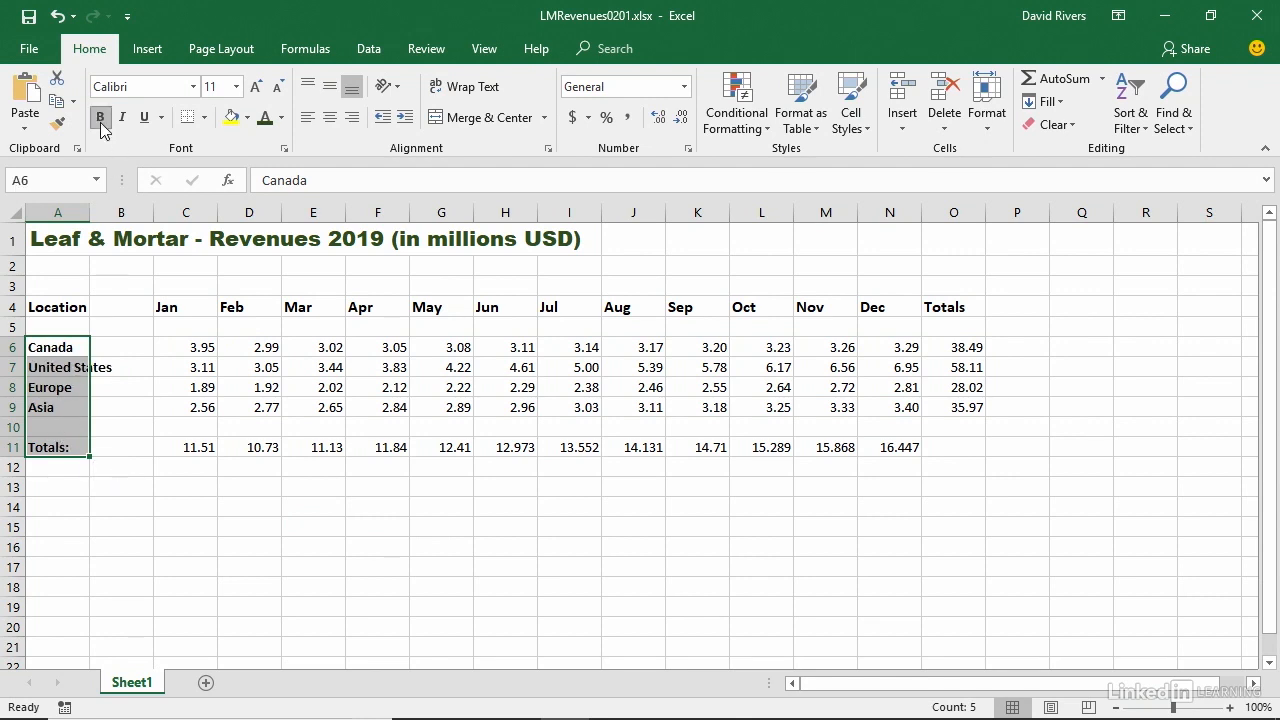
left_click(255, 88)
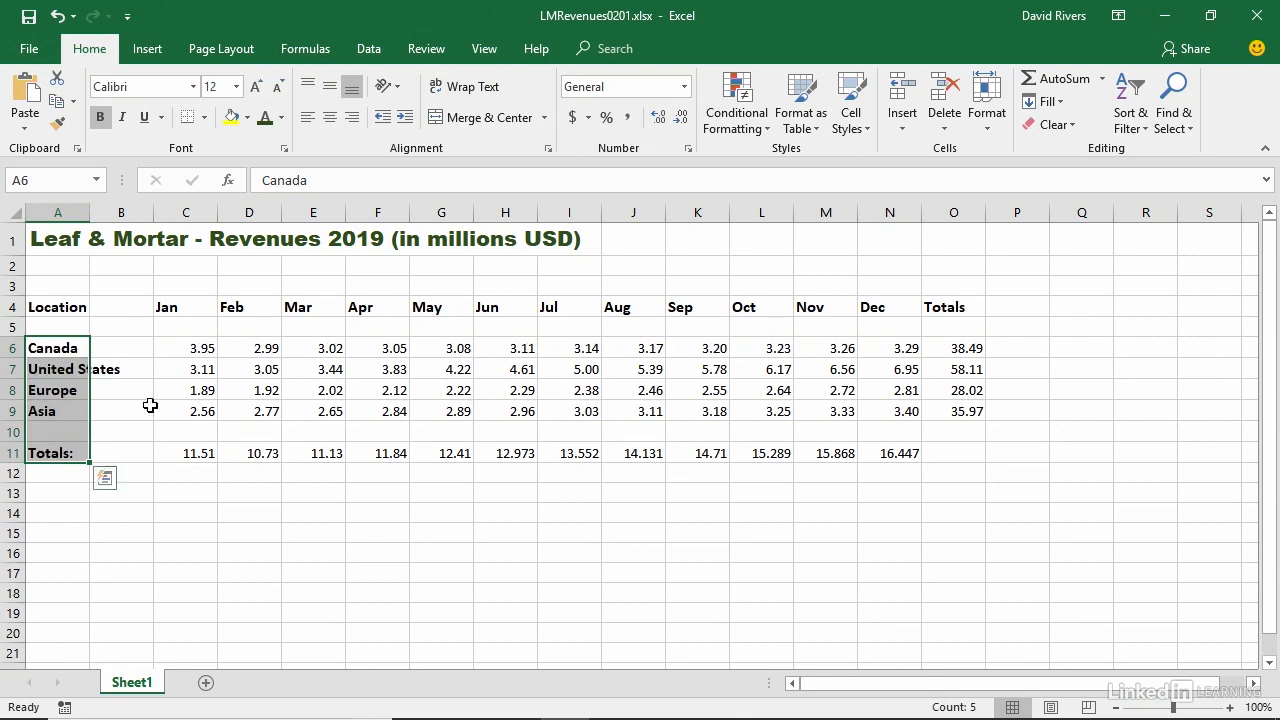
left_click(453, 535)
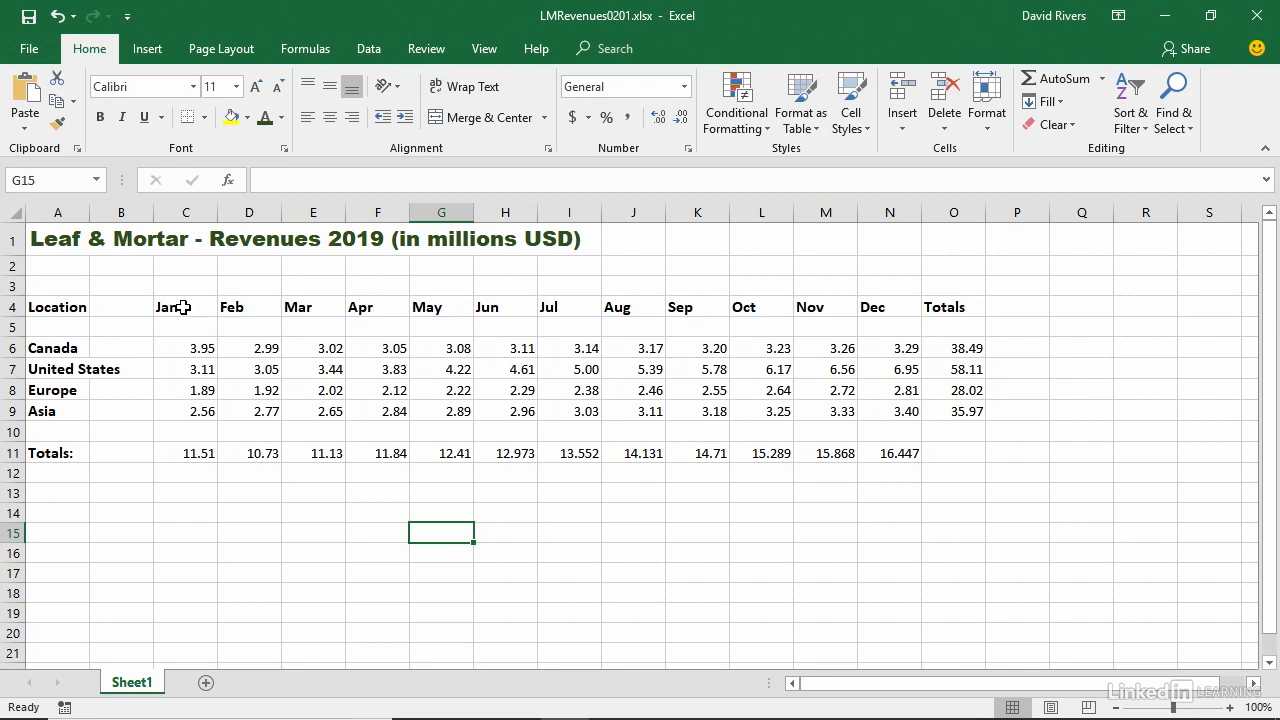
Centre the column headings Jan through Totals in C4:O4 horizontally and middle-align them vertically.
left_click_drag(183, 307, 944, 313)
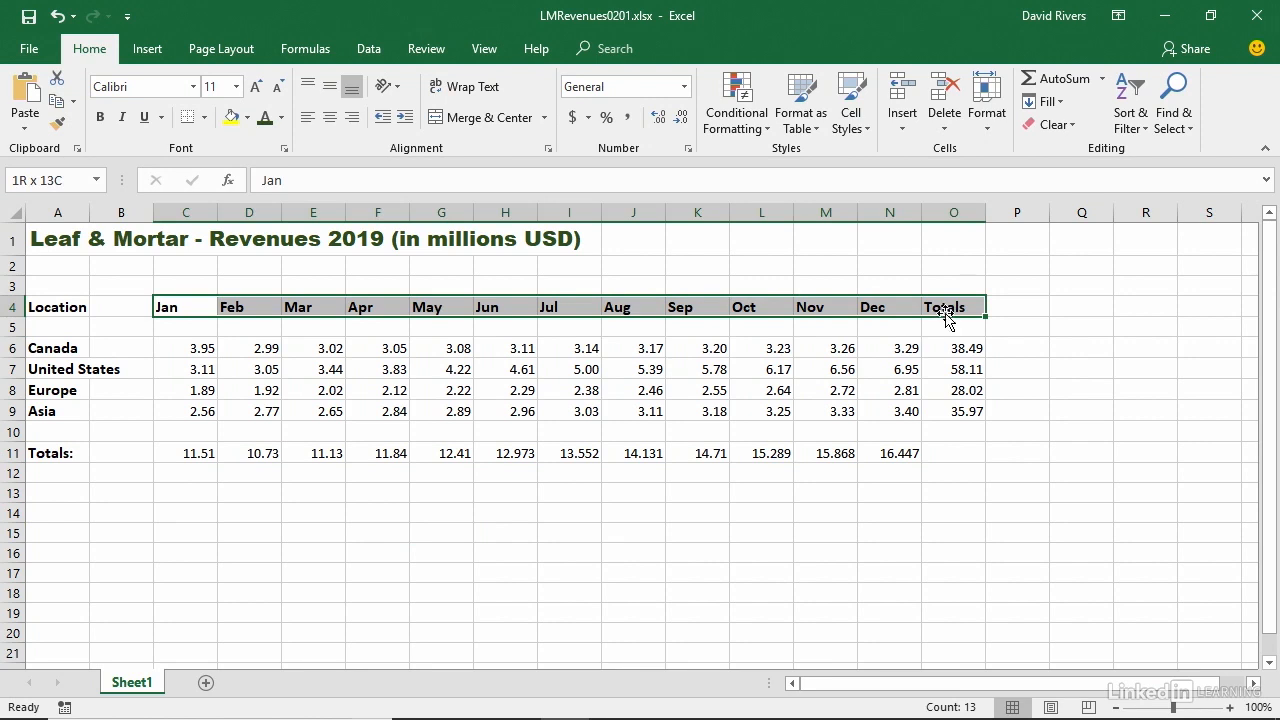
left_click_drag(944, 313, 944, 313)
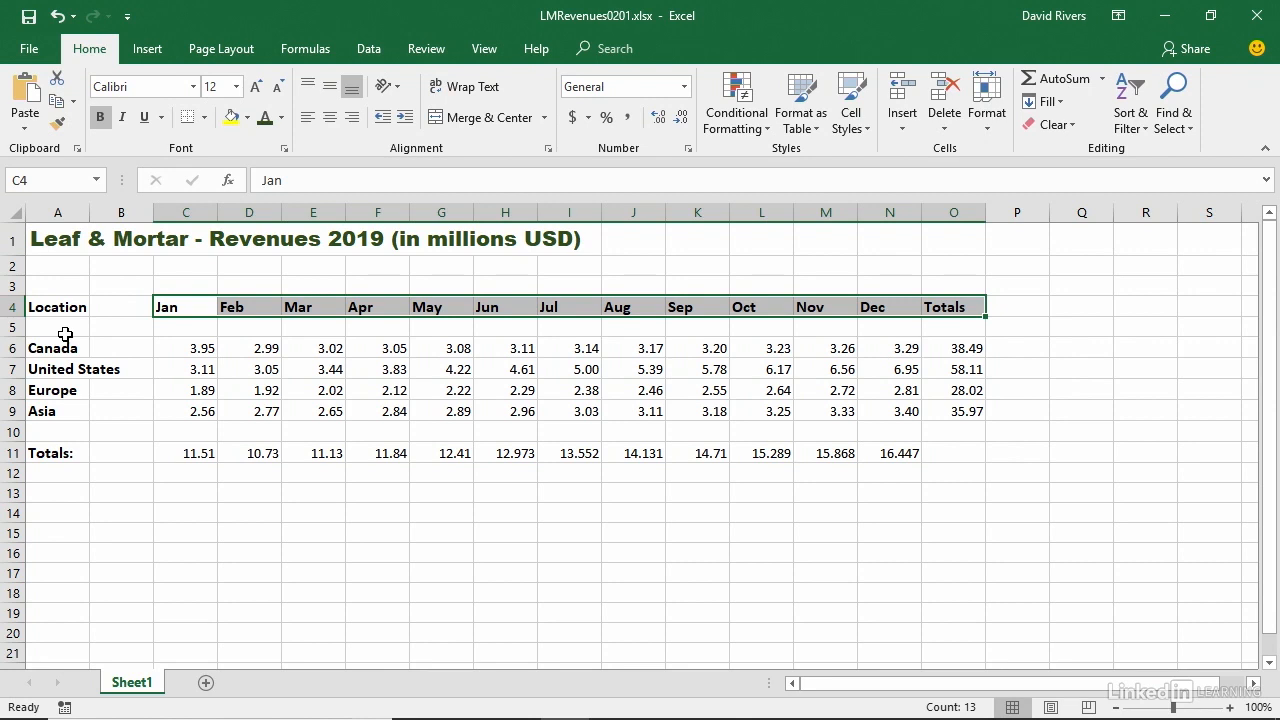
left_click(328, 122)
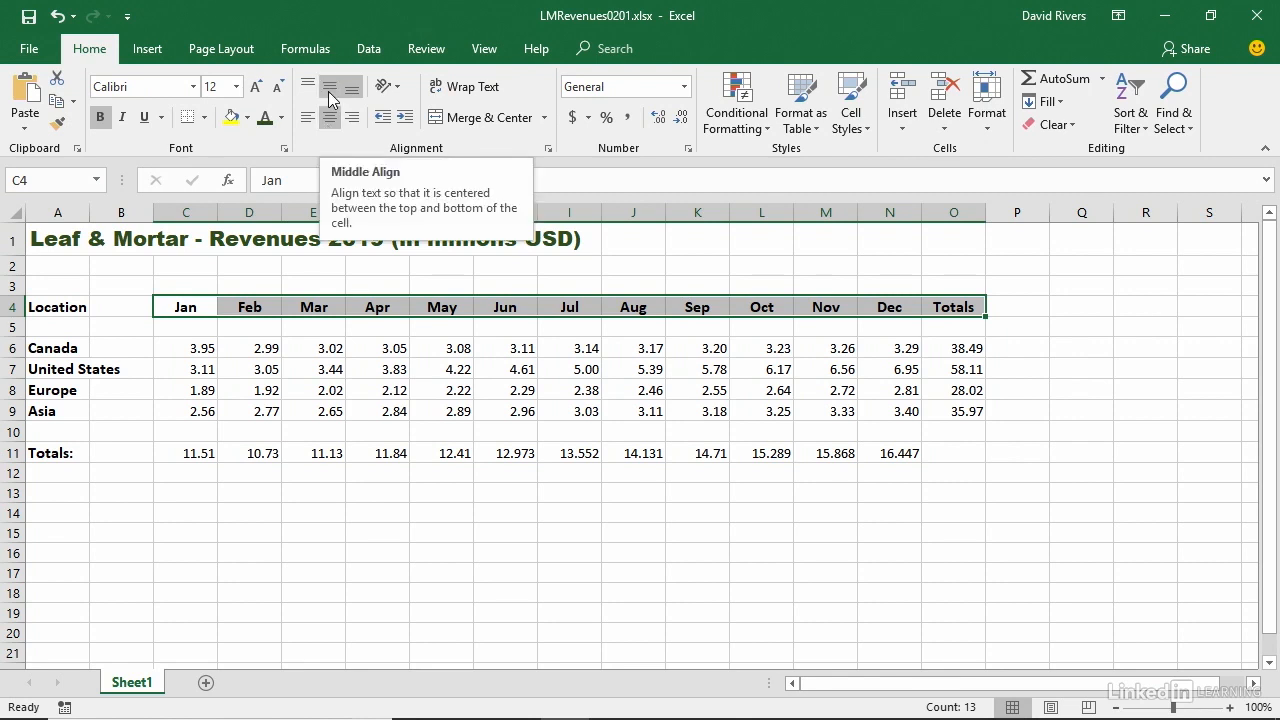
left_click(329, 95)
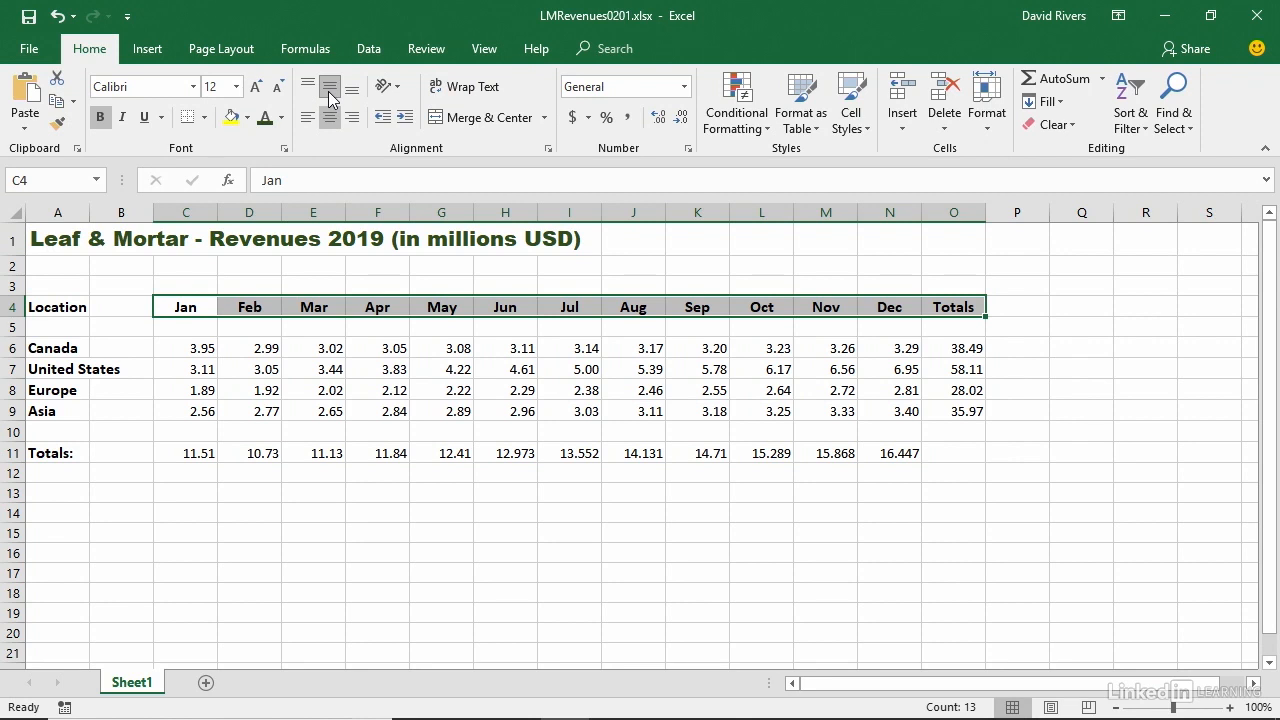
left_click(544, 522)
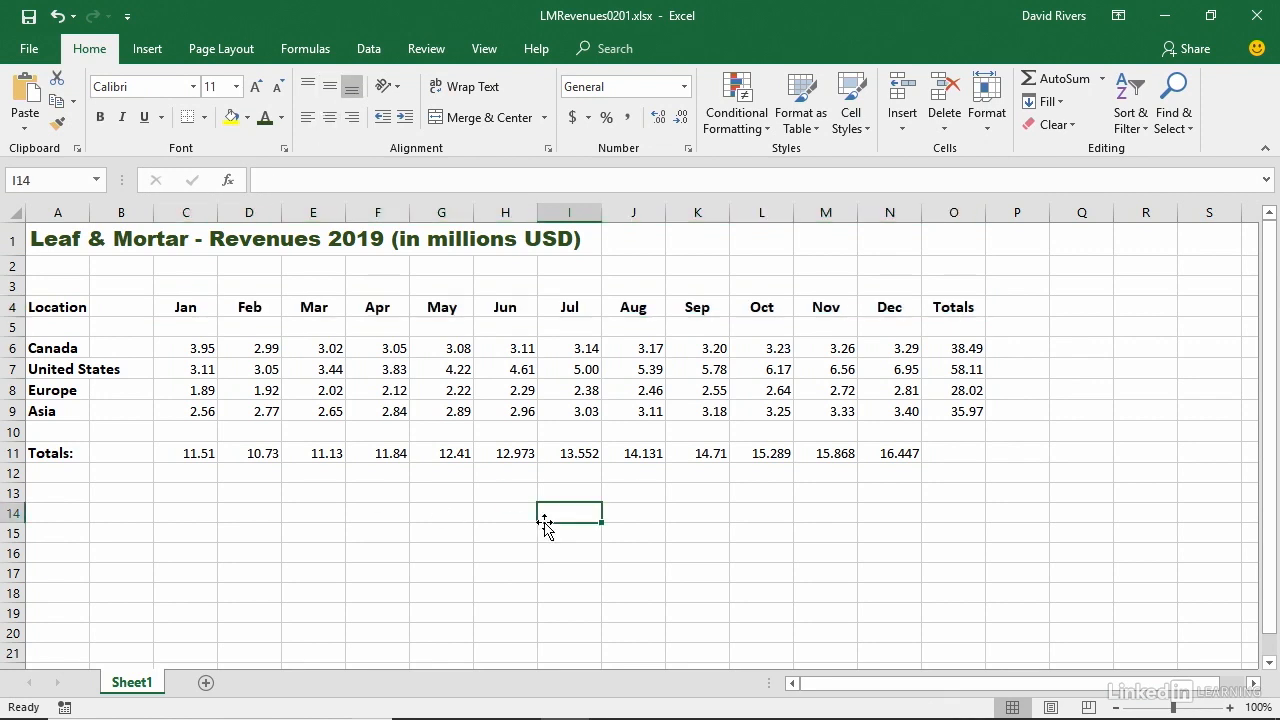